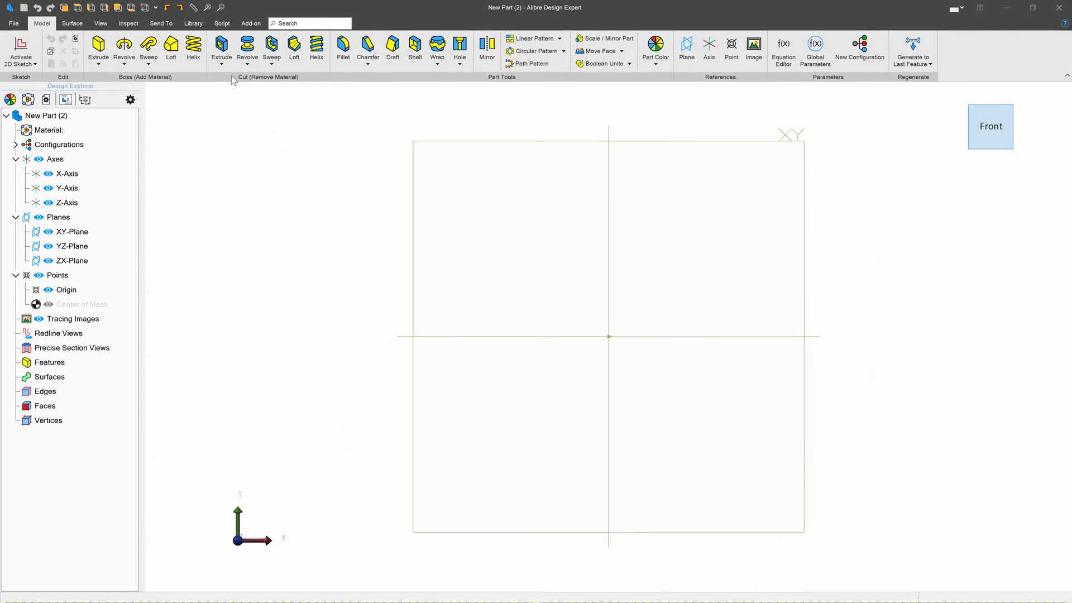
# Activate a new 2D sketch on the empty New Part (2)
pyautogui.click(22, 48)
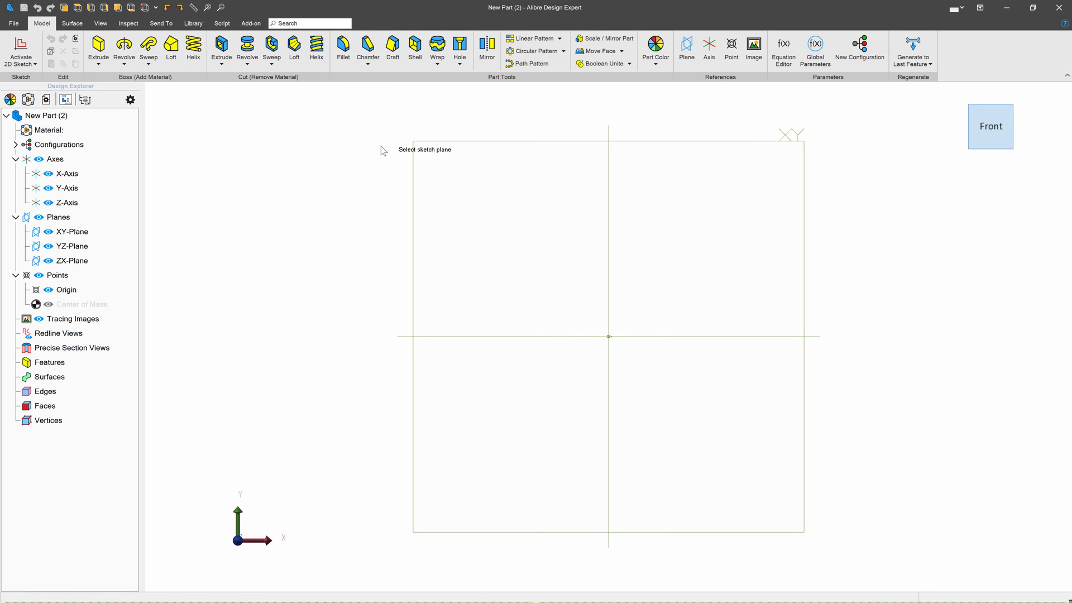
# Draw a closed six-line stepped profile on the XY-Plane, right of the vertical axis
pyautogui.click(694, 148)
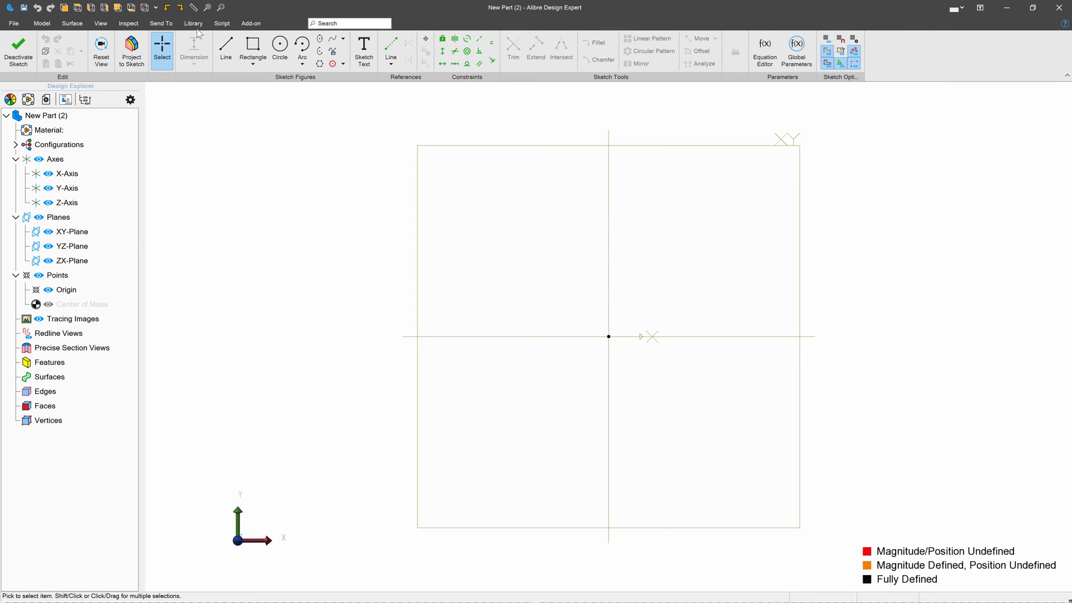
pyautogui.click(225, 50)
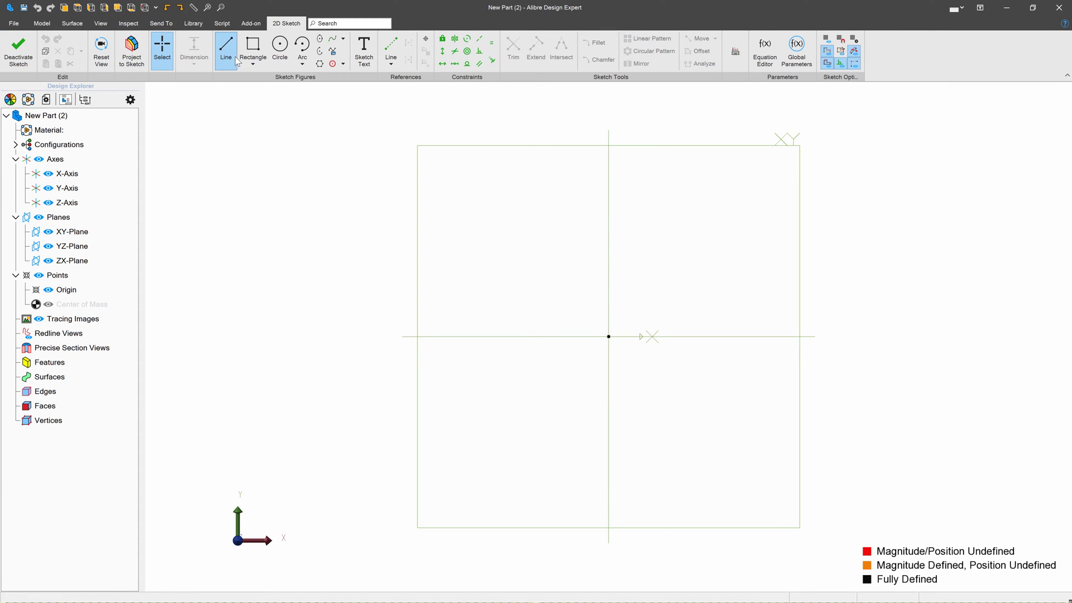
pyautogui.click(692, 336)
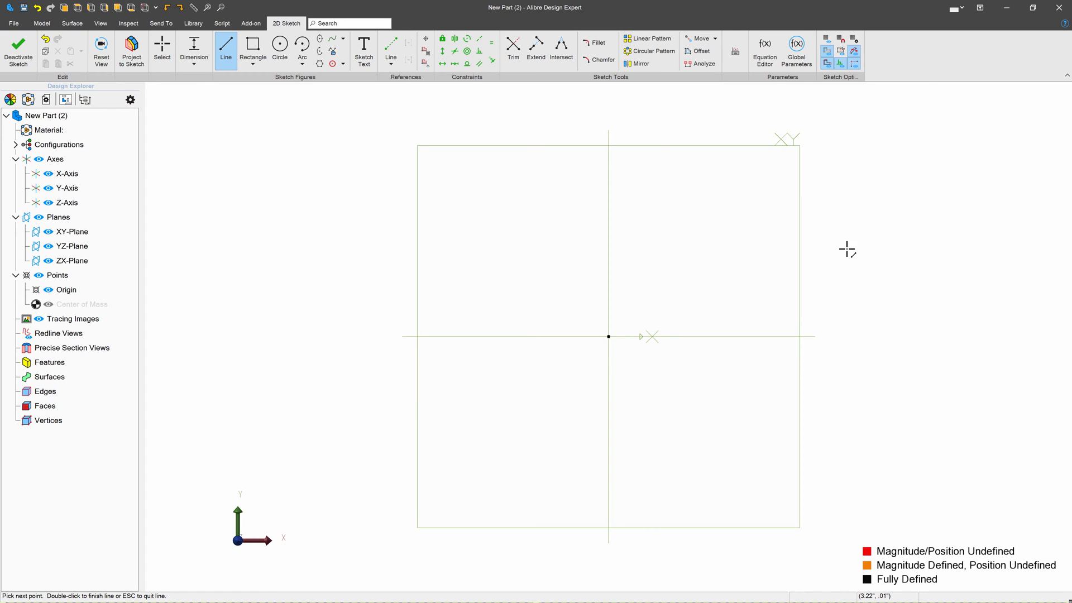
pyautogui.click(843, 337)
pyautogui.click(843, 165)
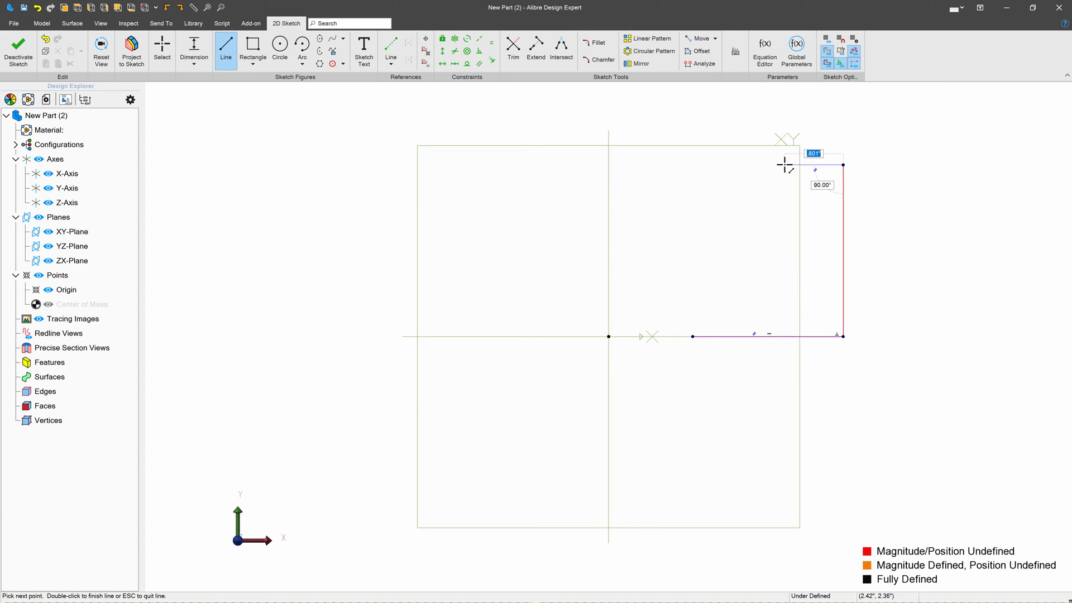
pyautogui.click(785, 165)
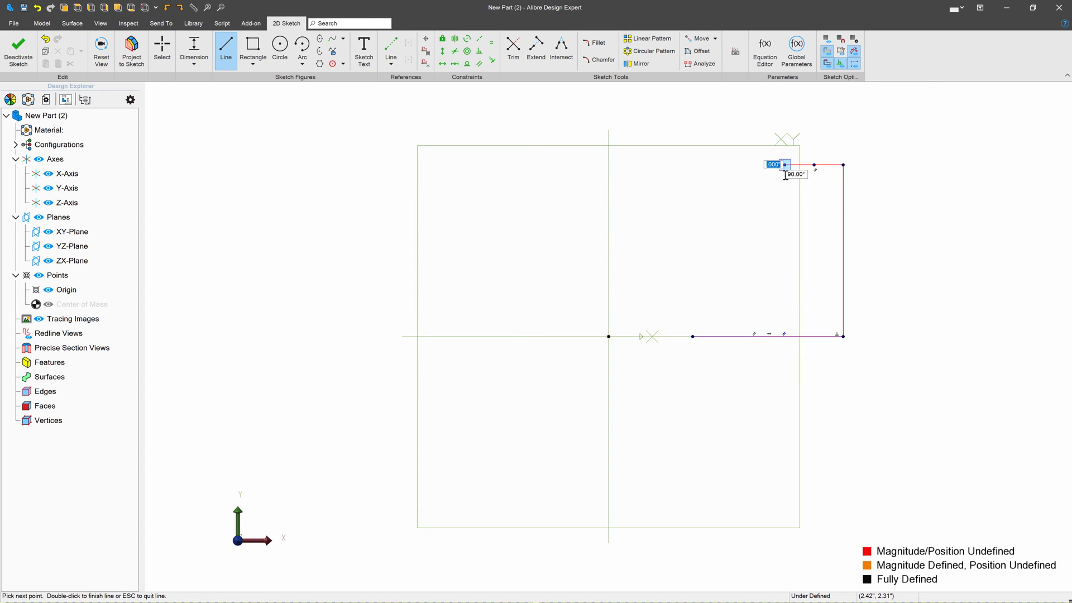
pyautogui.click(785, 241)
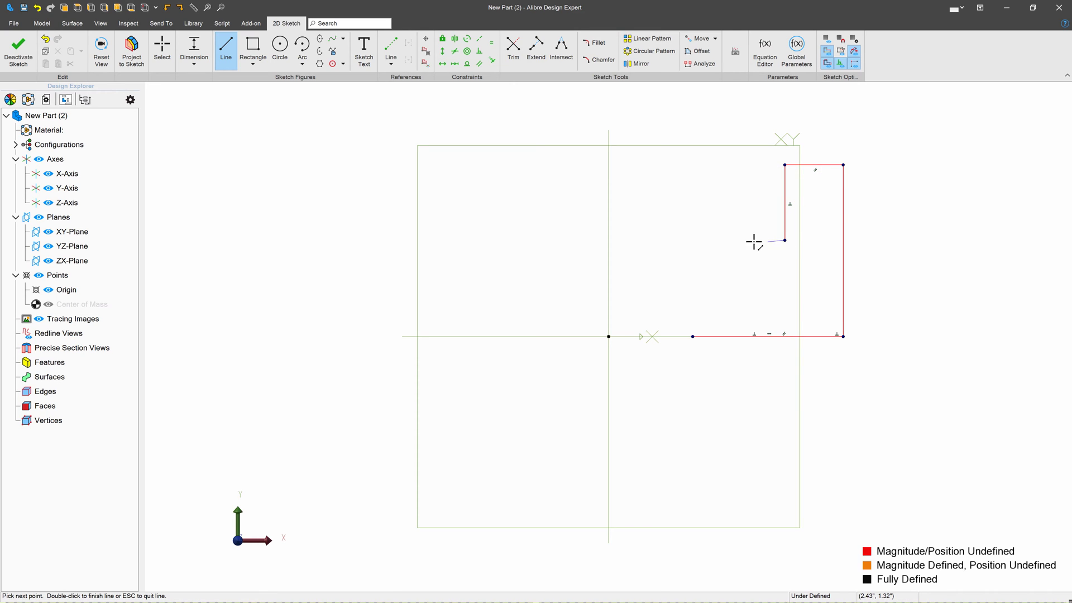
pyautogui.click(692, 241)
pyautogui.click(692, 336)
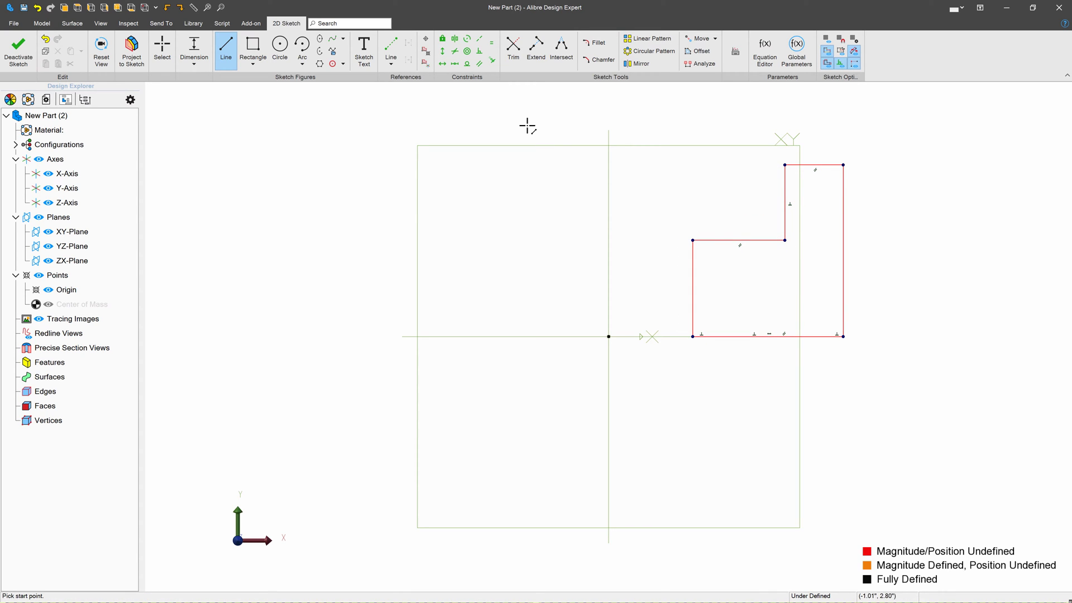
pyautogui.press('Escape')
# Make the two vertical step edges equal, and the top and middle horizontal edges equal
pyautogui.click(491, 43)
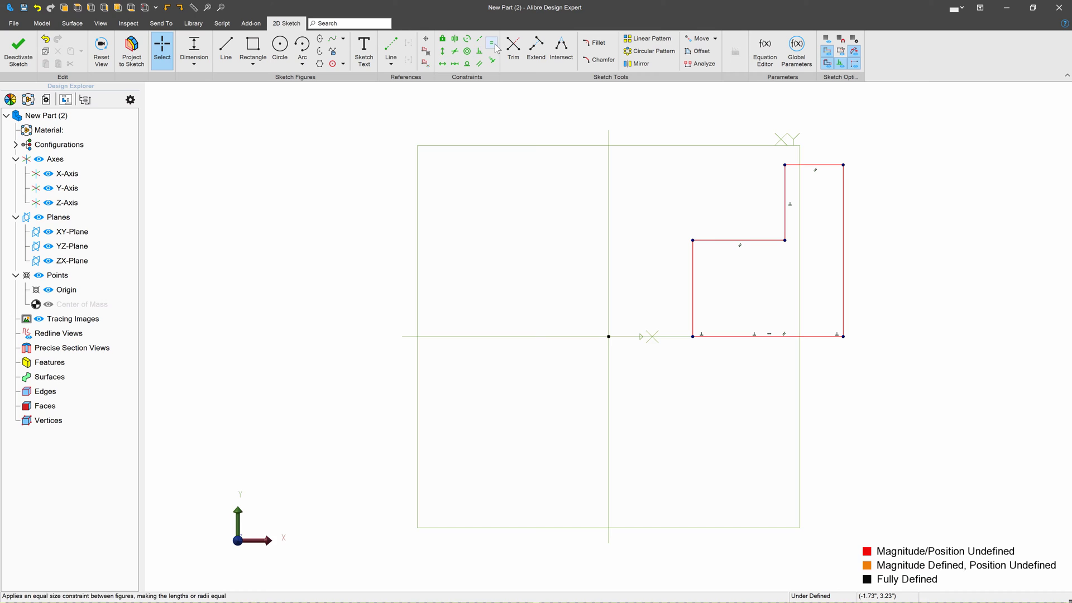
pyautogui.click(693, 290)
pyautogui.click(784, 184)
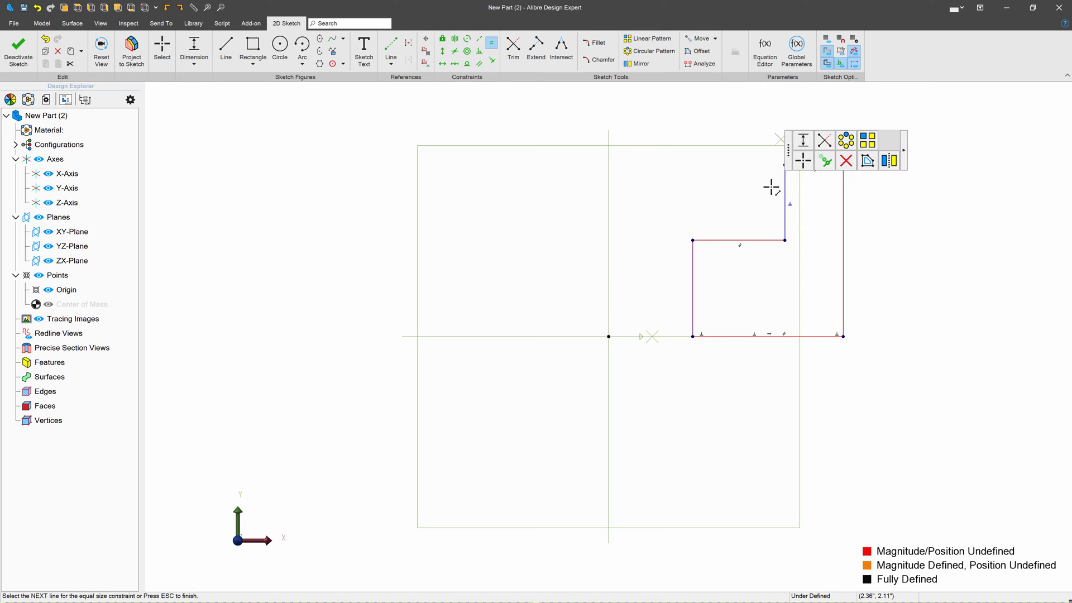
pyautogui.click(715, 241)
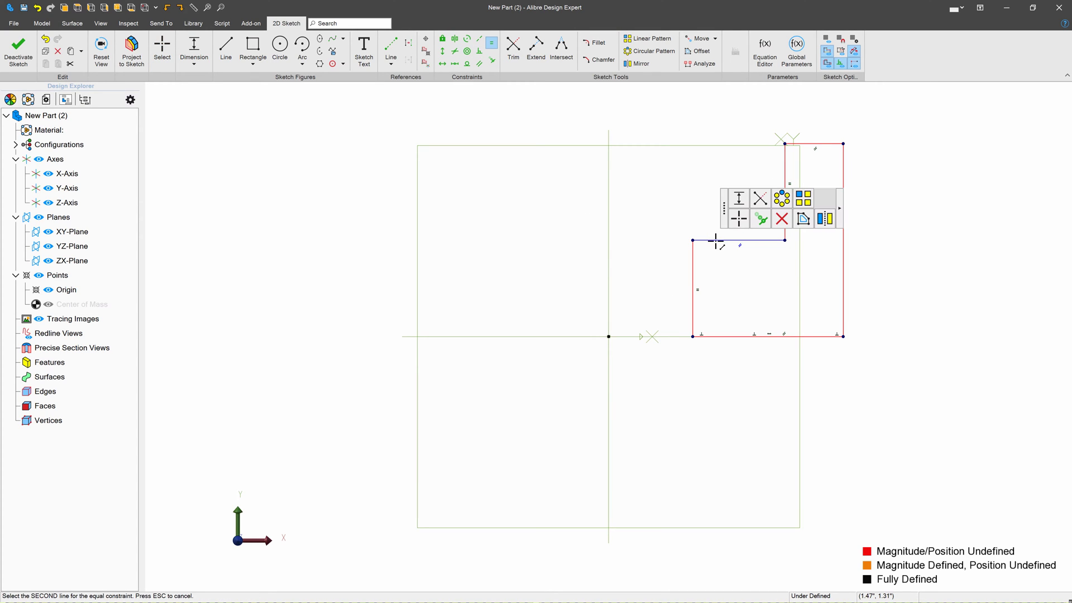
pyautogui.click(816, 147)
pyautogui.press('Escape')
pyautogui.click(205, 50)
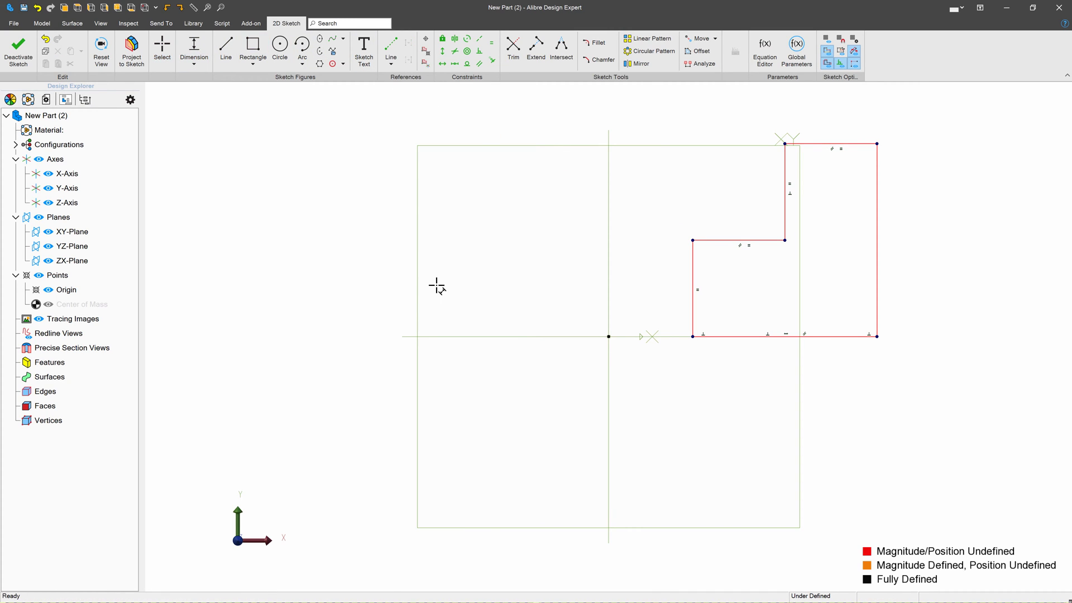
# Dimension the profile: 1" offset from the axis, 2" bottom width, 2" height
pyautogui.click(694, 337)
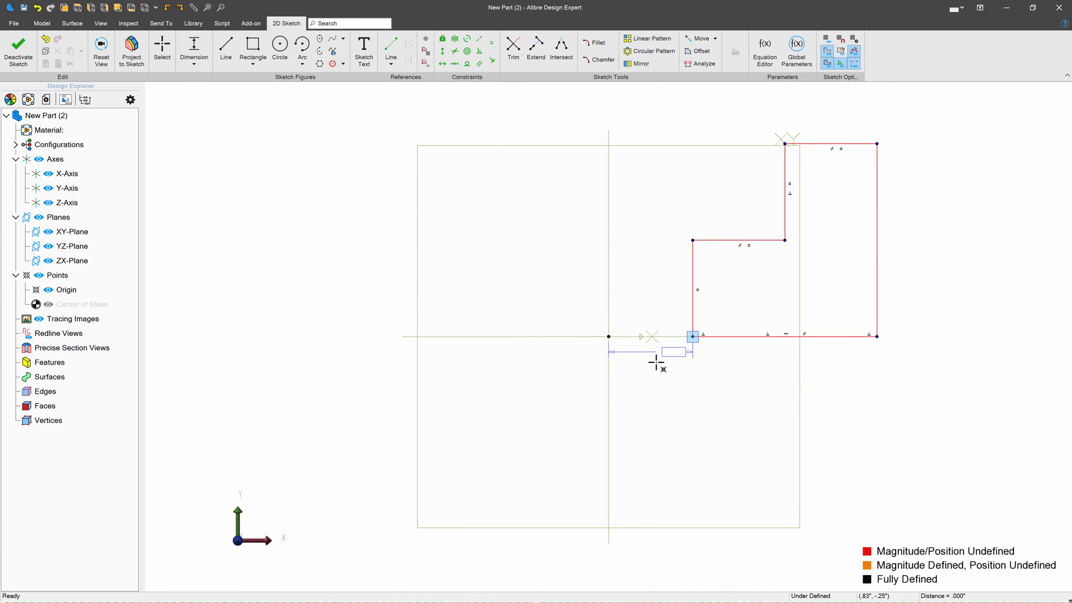
pyautogui.click(643, 370)
pyautogui.write('1.155805"')
pyautogui.press('Return')
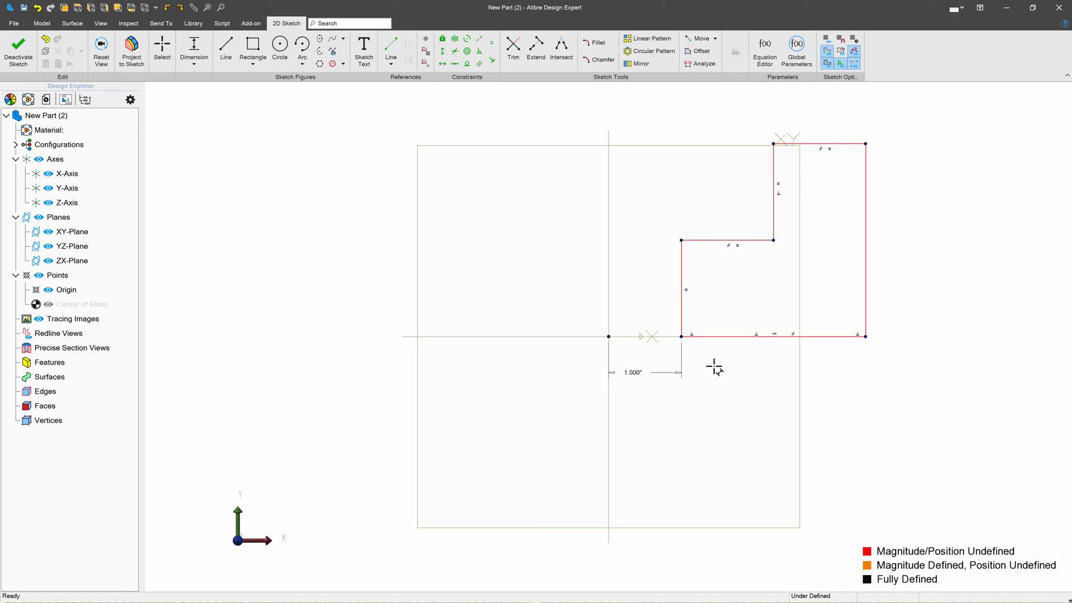
pyautogui.click(738, 342)
pyautogui.click(738, 369)
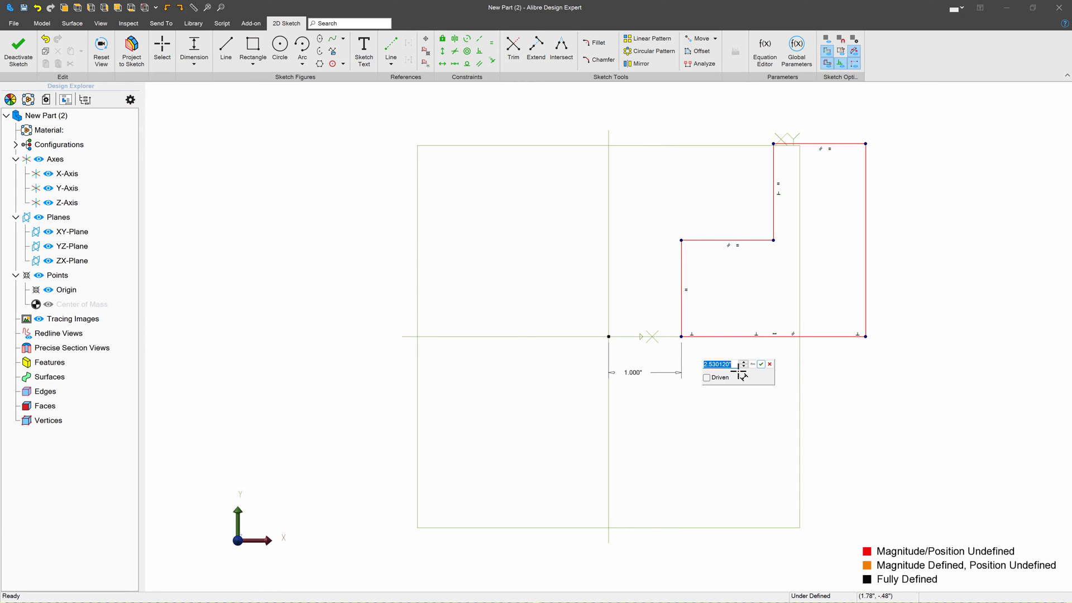
pyautogui.write('2')
pyautogui.press('Return')
pyautogui.click(827, 274)
pyautogui.click(893, 256)
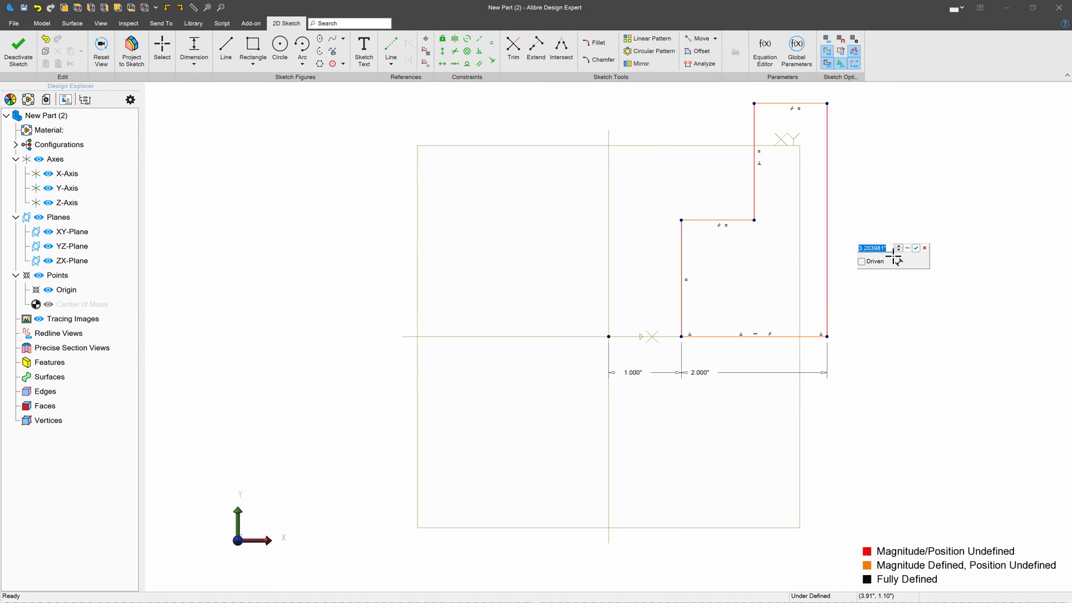
pyautogui.write('2')
pyautogui.press('Return')
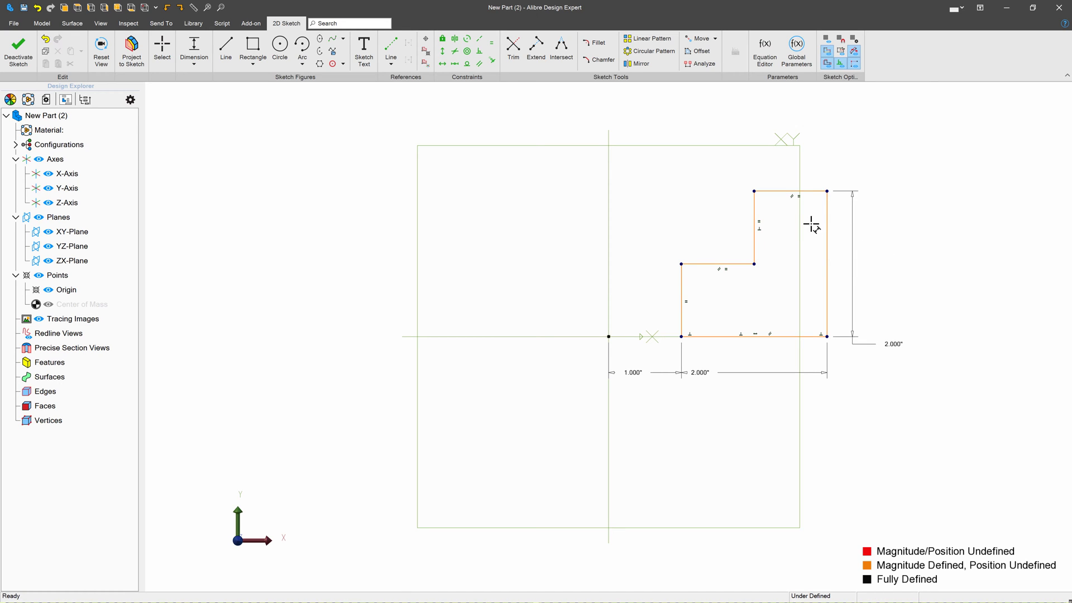
pyautogui.press('Escape')
# Constrain the profile's bottom-left corner horizontally level with the origin
pyautogui.moveTo(826, 191); pyautogui.dragTo(884, 241)
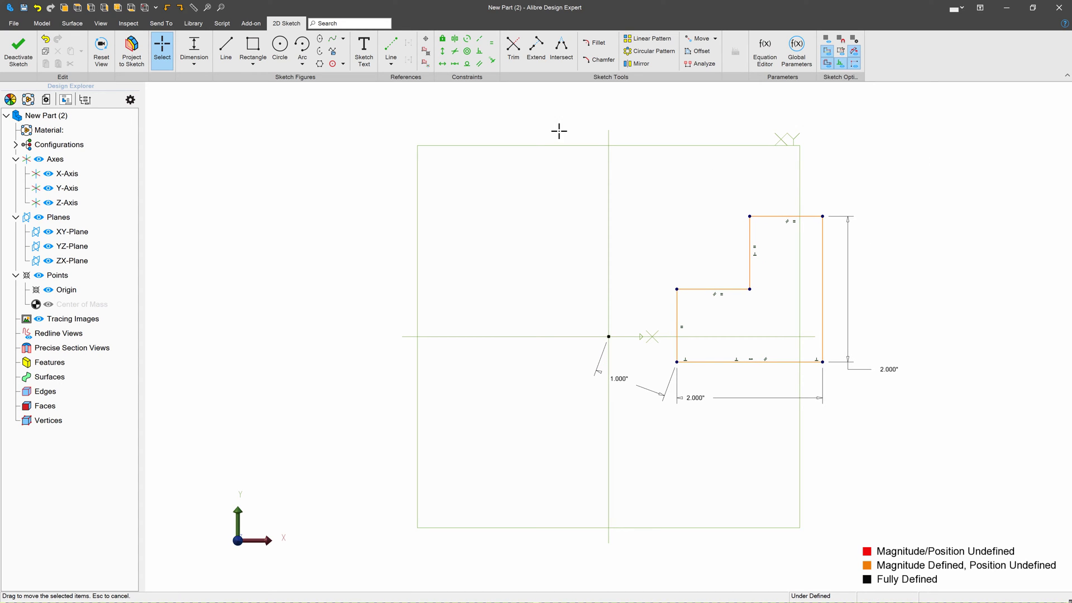
pyautogui.click(442, 63)
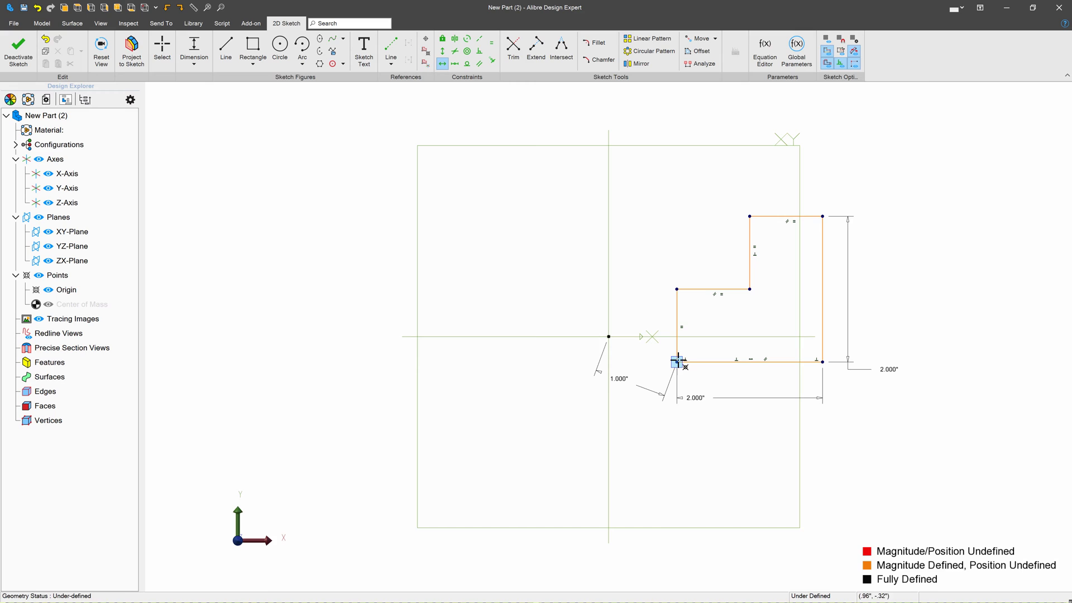
pyautogui.click(677, 362)
pyautogui.click(608, 337)
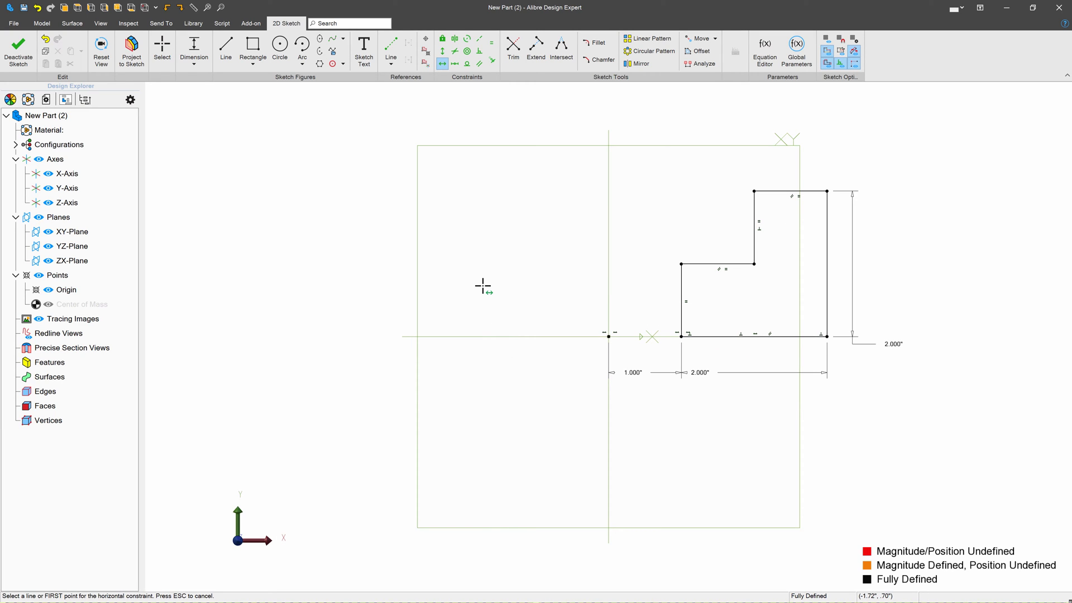
# Finish the sketch and revolve it 360° about the vertical axis into Revolution<1>
pyautogui.click(19, 50)
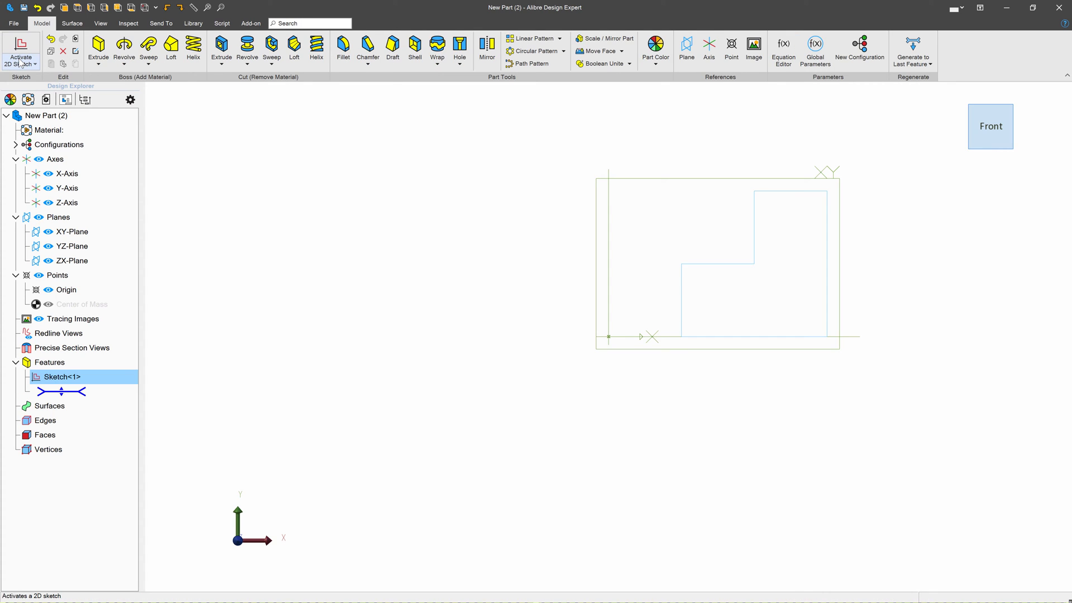
pyautogui.click(125, 54)
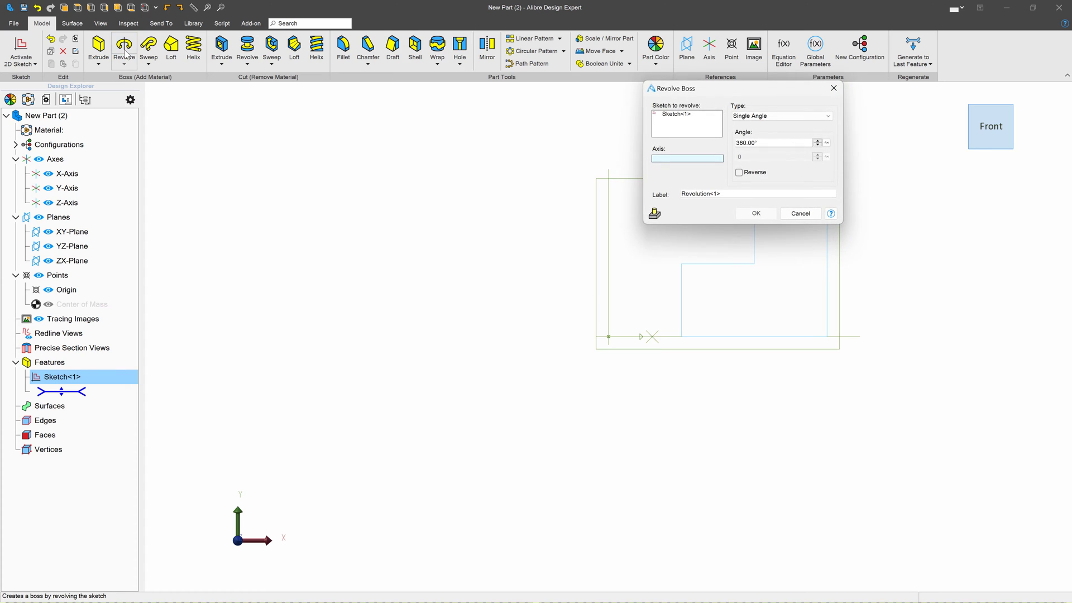
pyautogui.click(612, 175)
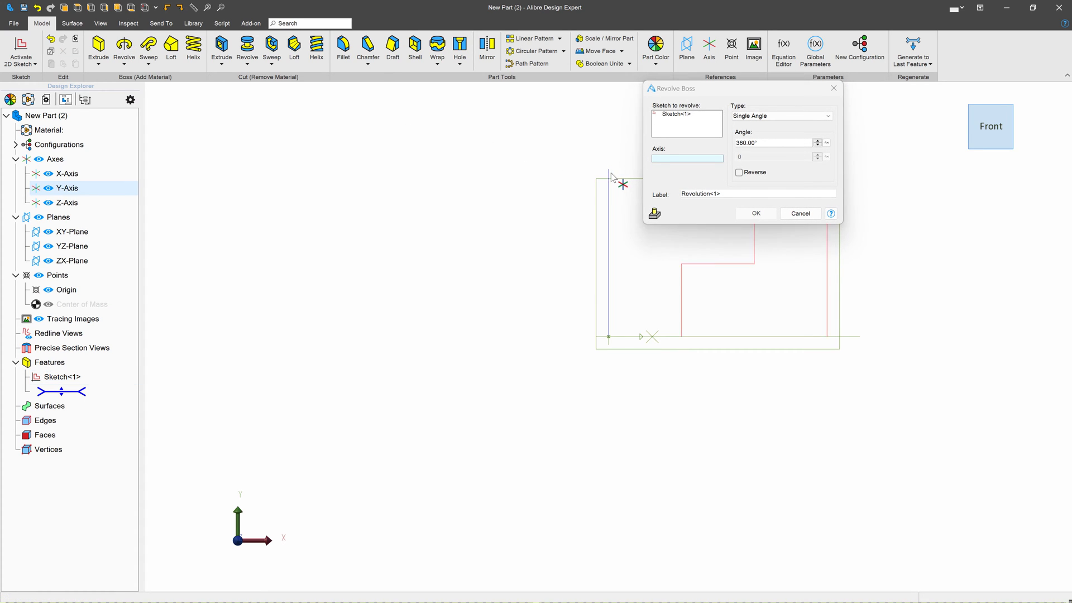
pyautogui.click(763, 212)
pyautogui.hotkey('ctrl', 'i')
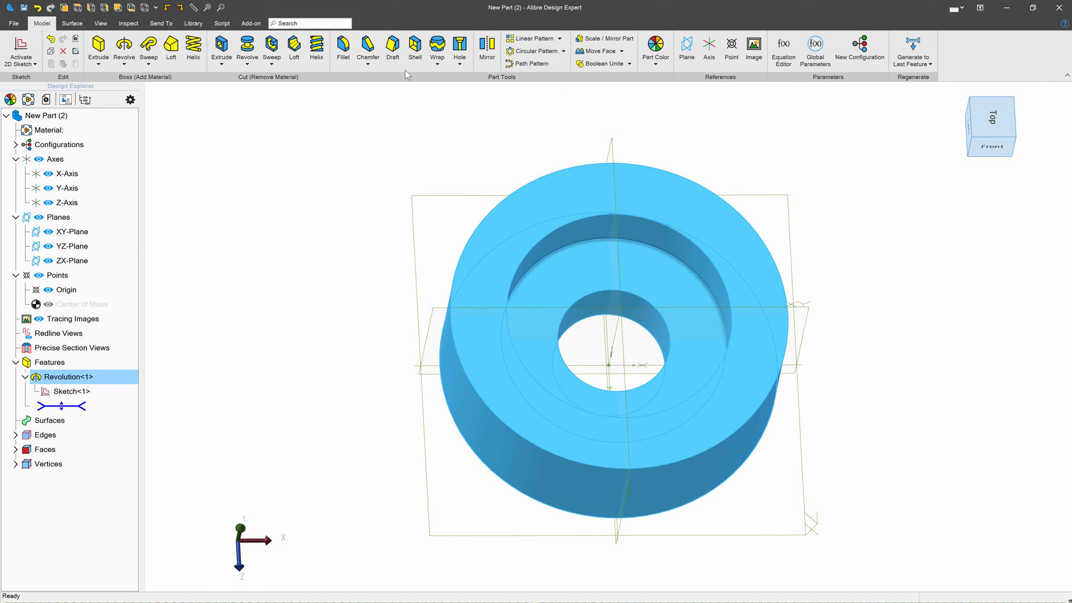
pyautogui.click(459, 53)
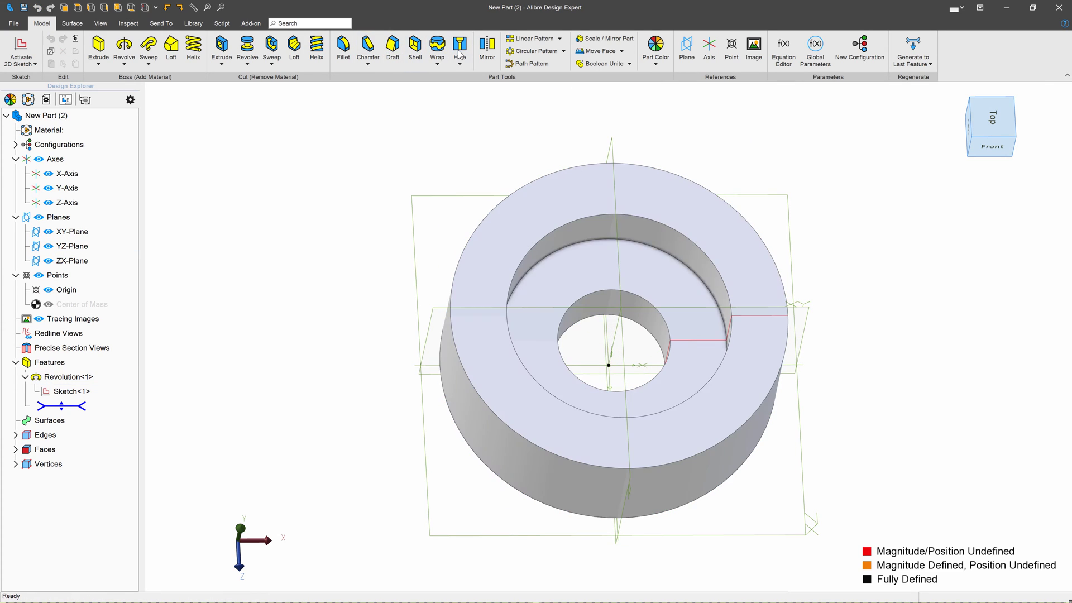
# Place a counterbored hole point on the ring's top face above the centre
pyautogui.click(558, 228)
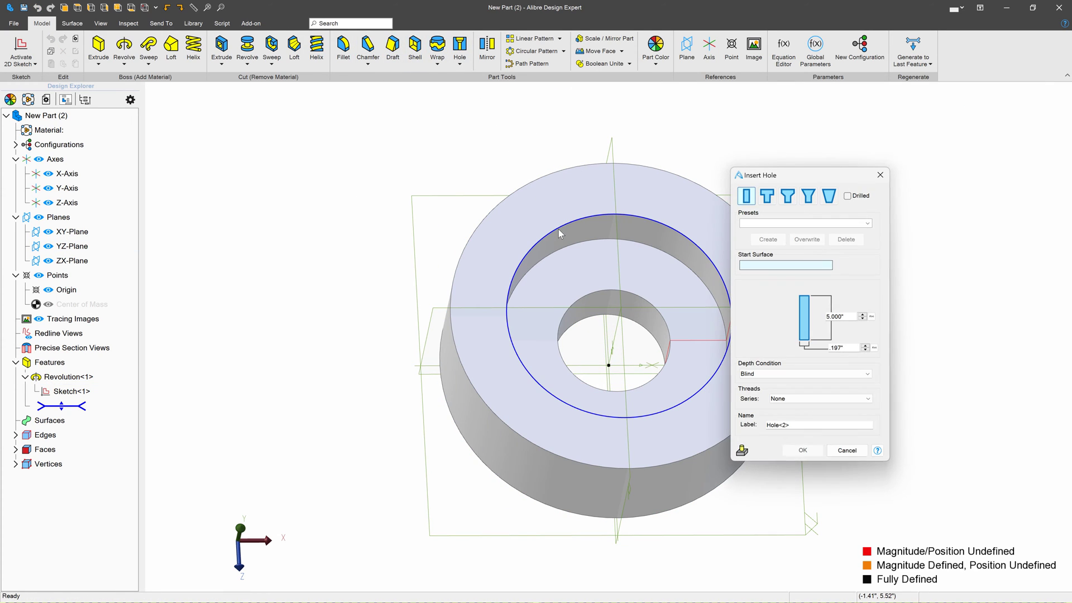
pyautogui.click(766, 195)
pyautogui.click(602, 273)
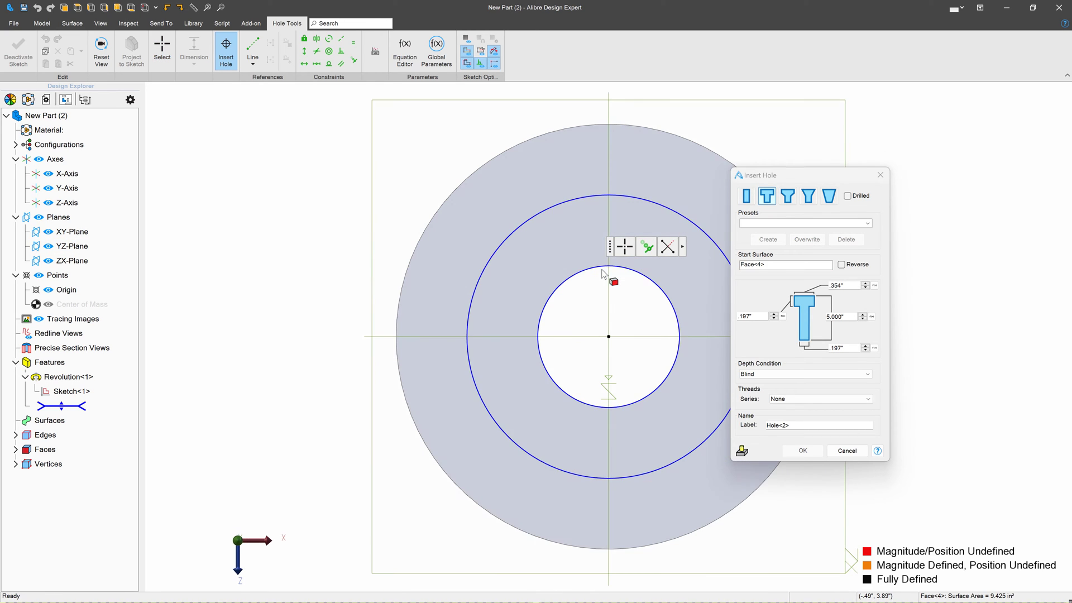
pyautogui.click(592, 239)
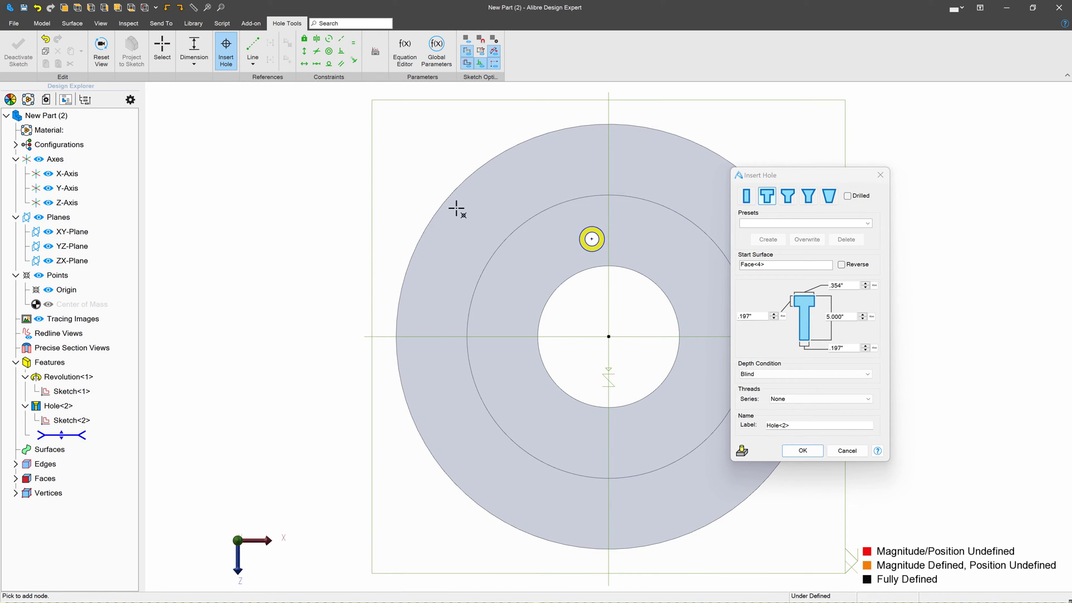
# Align the hole centre vertically with the origin and dimension it 1.5" away
pyautogui.click(306, 51)
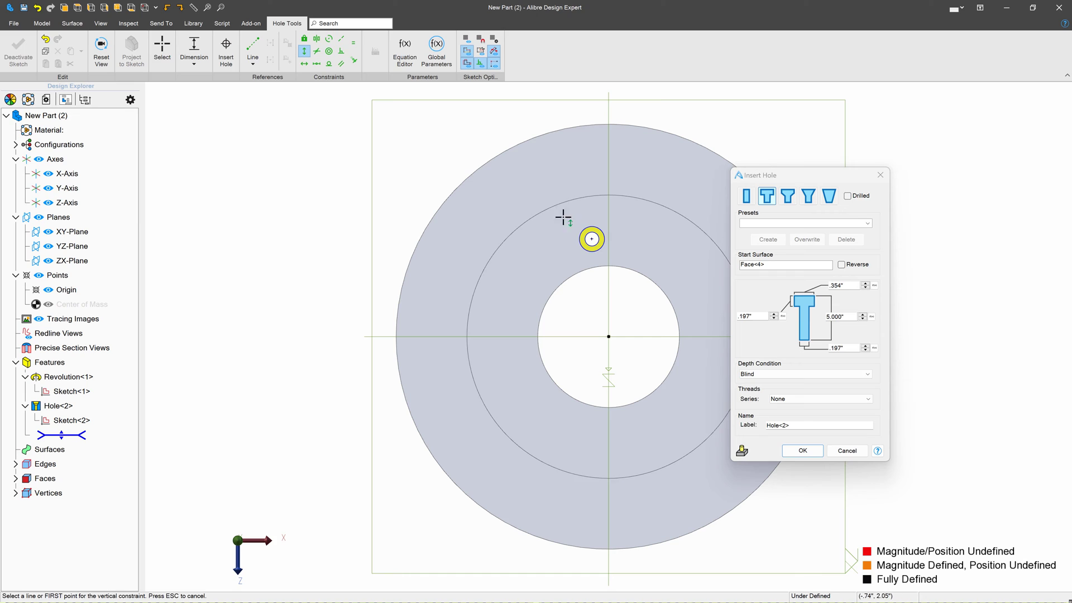
pyautogui.click(591, 239)
pyautogui.click(608, 336)
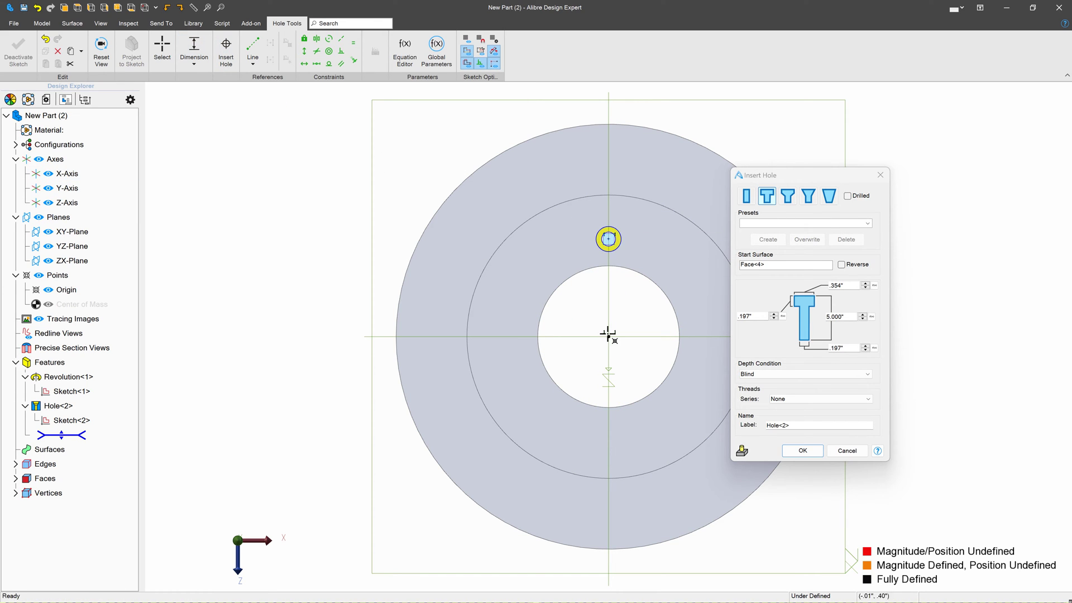
pyautogui.click(577, 315)
pyautogui.write('1.')
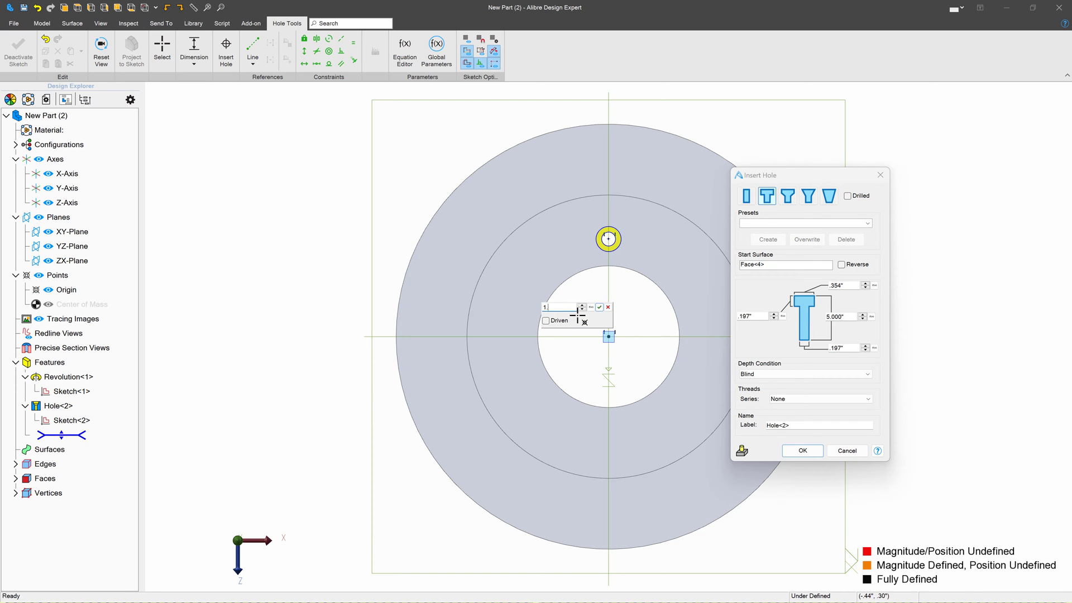
pyautogui.write('5')
pyautogui.press('Return')
# Create Hole<2>, then place a countersunk hole point on the ring's outer top face
pyautogui.click(818, 455)
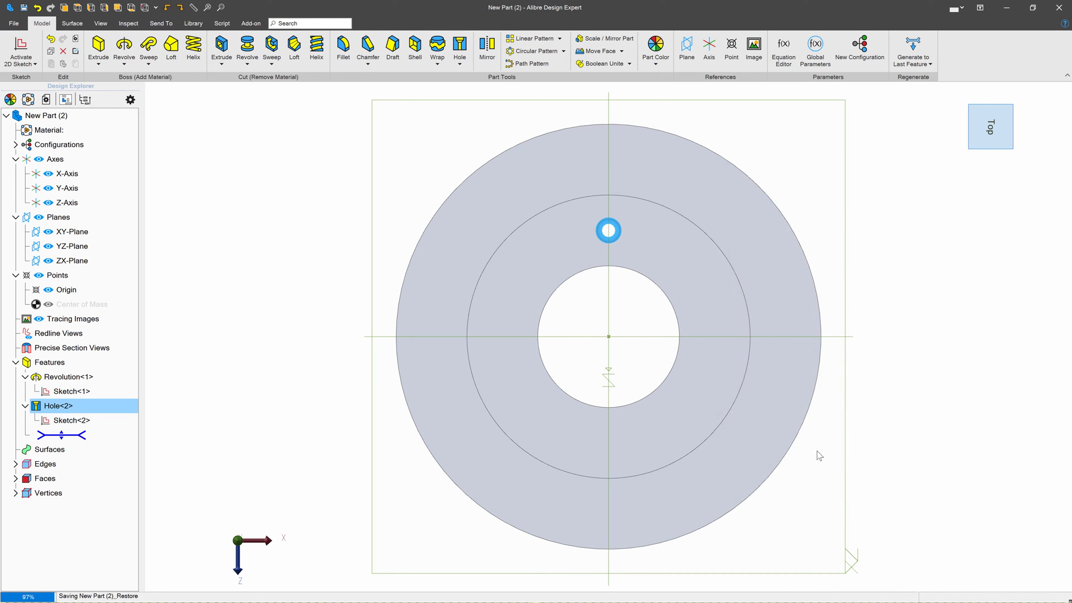
pyautogui.click(471, 45)
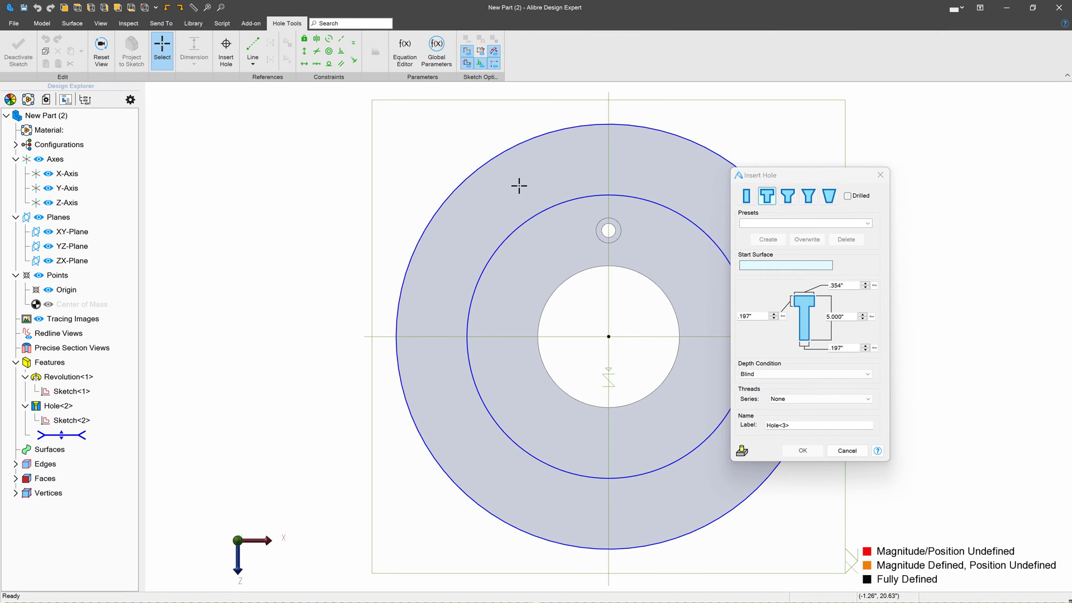
pyautogui.click(522, 195)
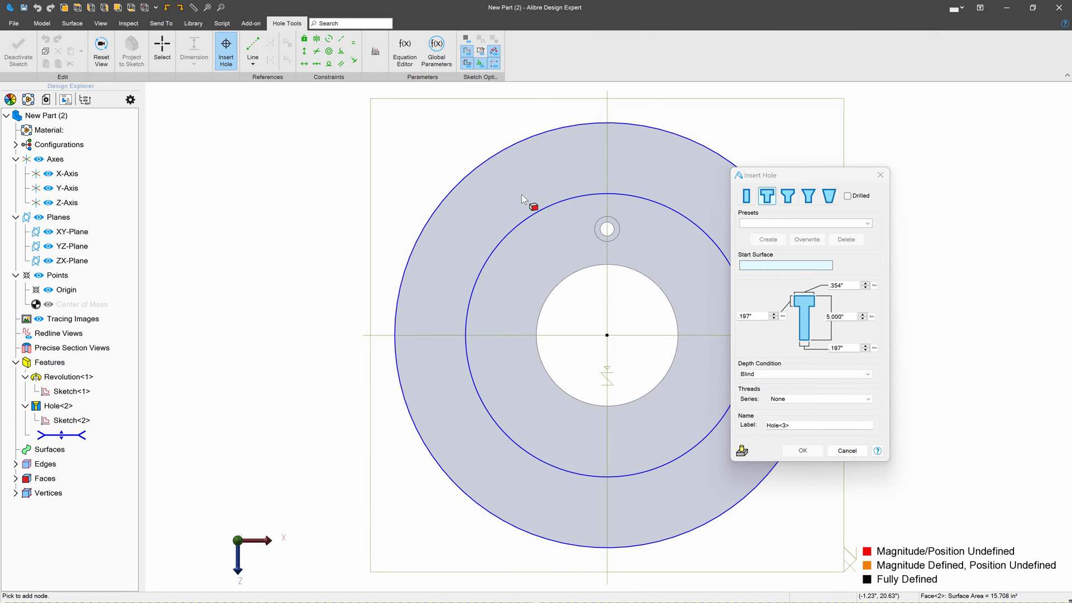
pyautogui.click(807, 199)
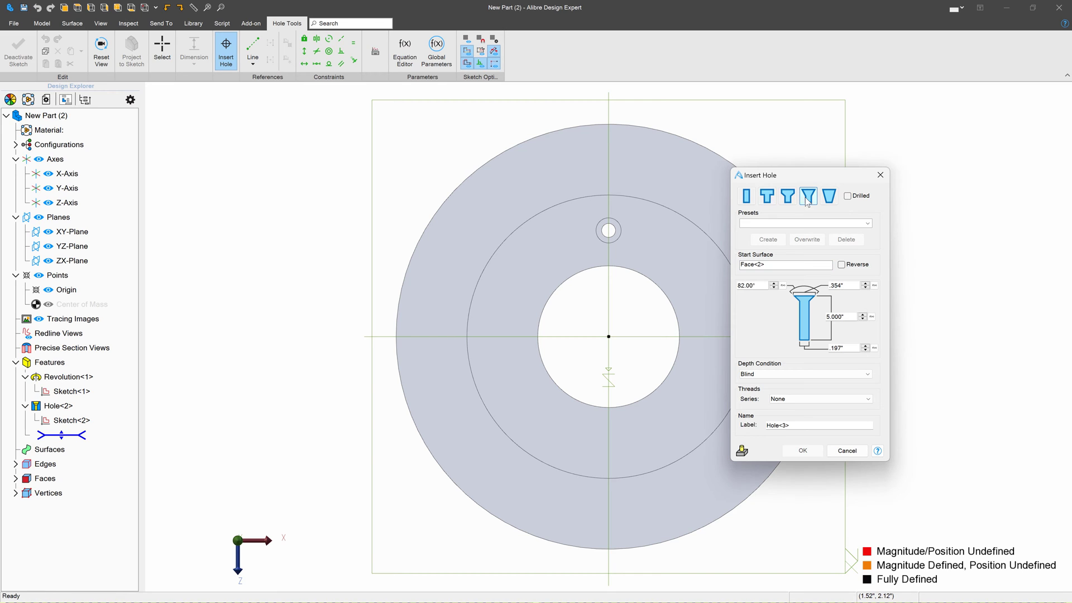
pyautogui.click(543, 172)
pyautogui.click(162, 51)
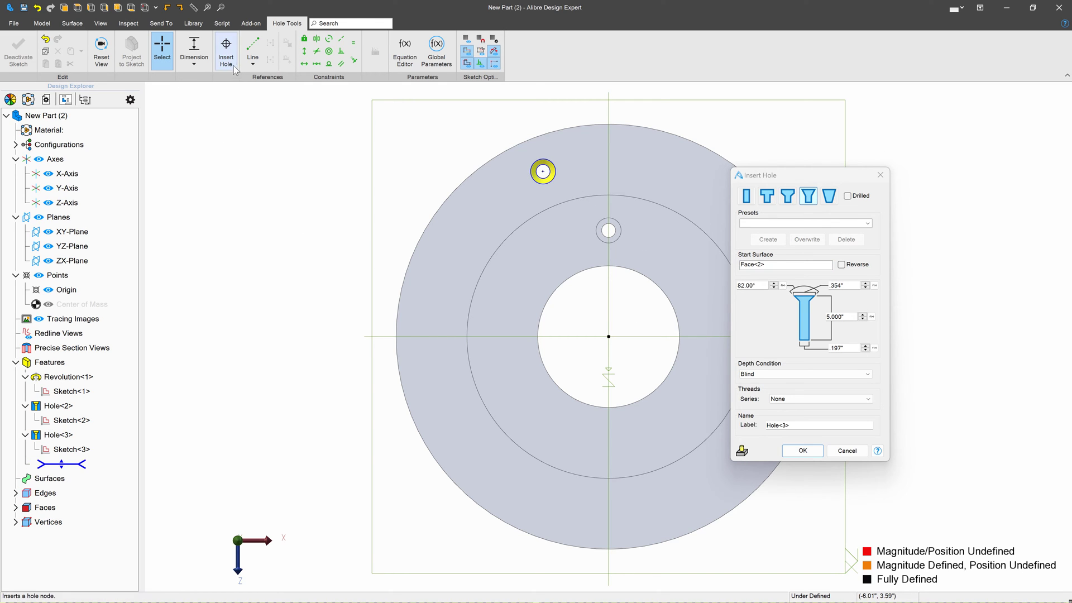
# Draw a reference line from the countersunk hole point to the ring's centre
pyautogui.click(253, 56)
pyautogui.press('l')
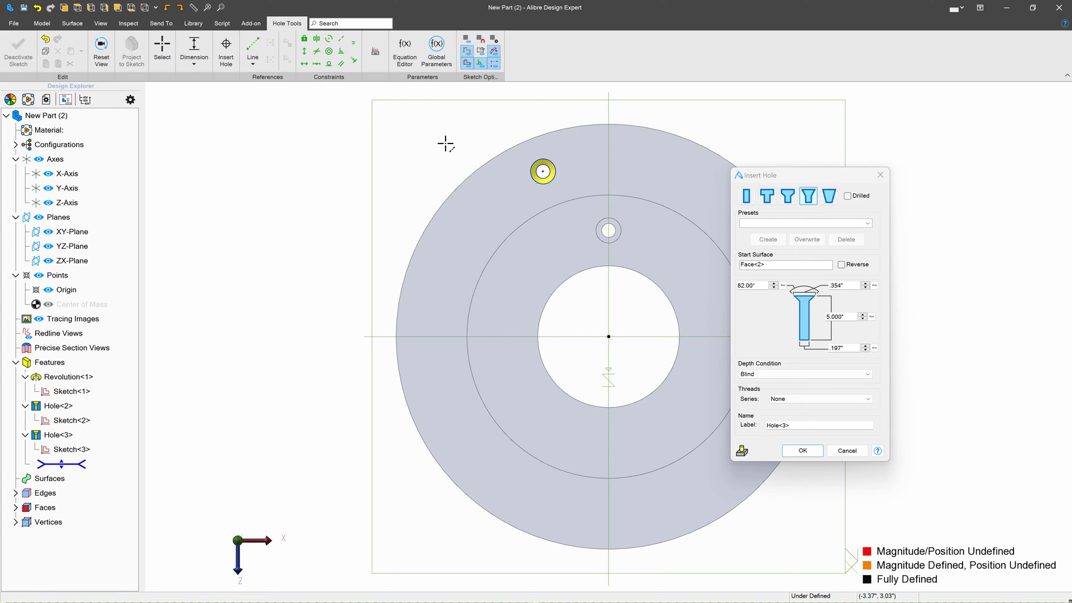
pyautogui.click(542, 172)
pyautogui.click(608, 337)
# Dimension the reference line's angle to the vertical axis, ending at 15°
pyautogui.click(566, 228)
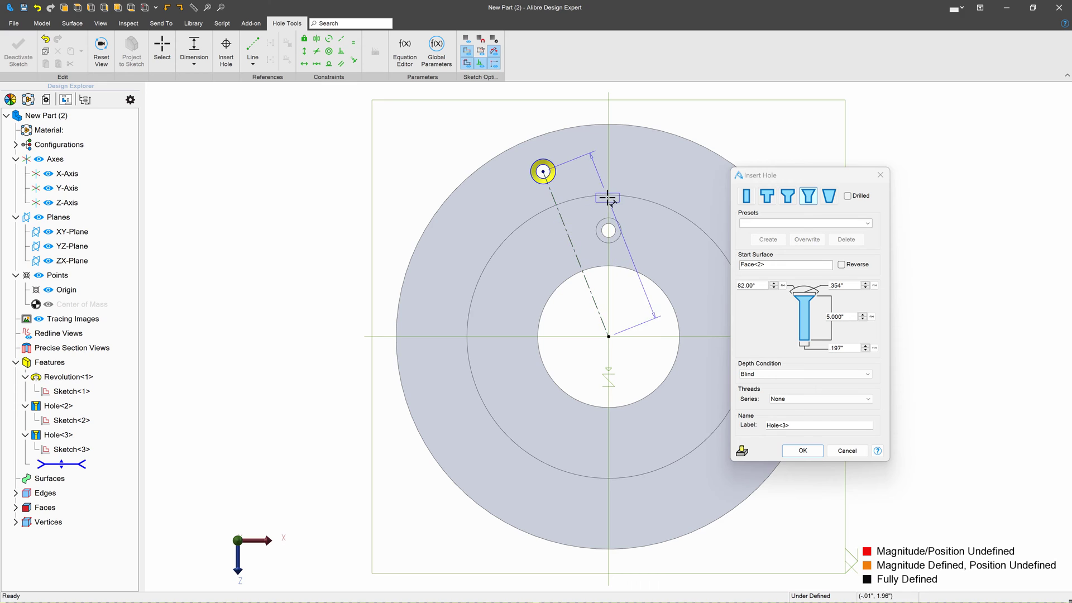
pyautogui.click(610, 100)
pyautogui.click(550, 108)
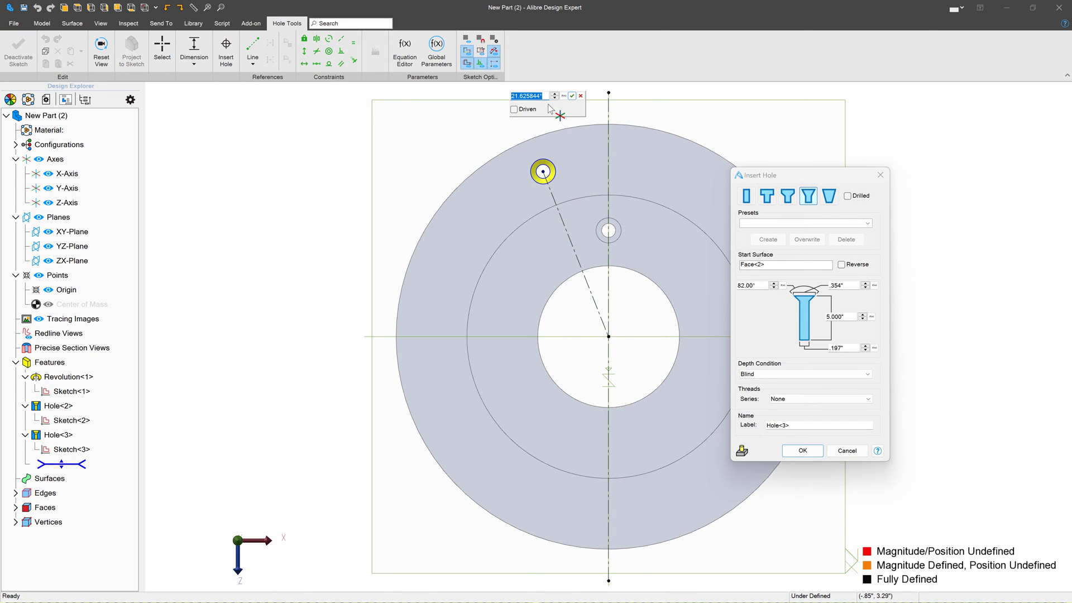
pyautogui.write('10')
pyautogui.press('Return')
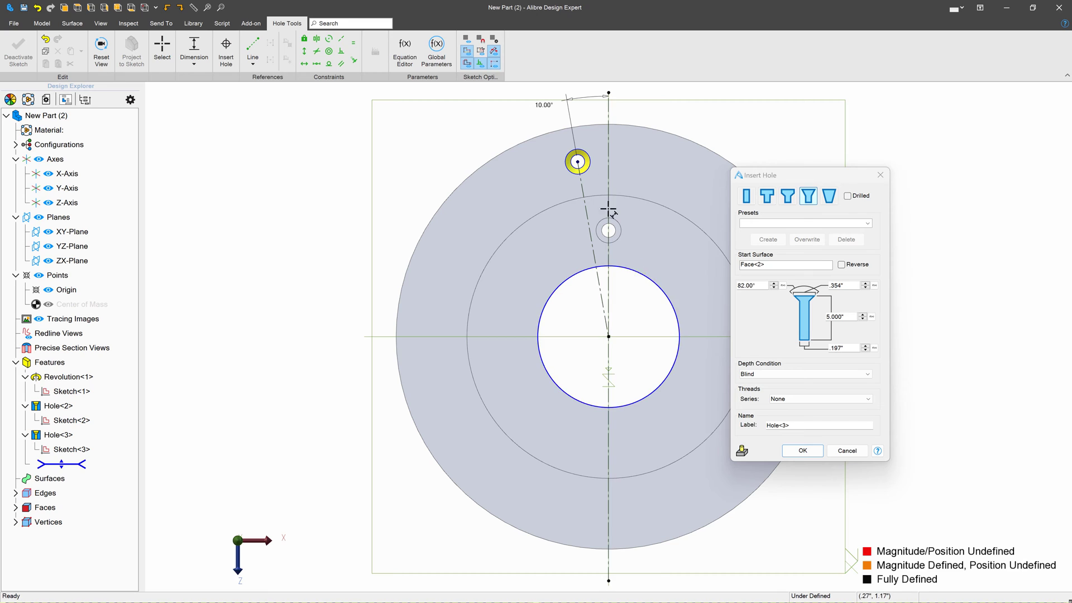
pyautogui.doubleClick(544, 105)
pyautogui.write('15')
pyautogui.press('Return')
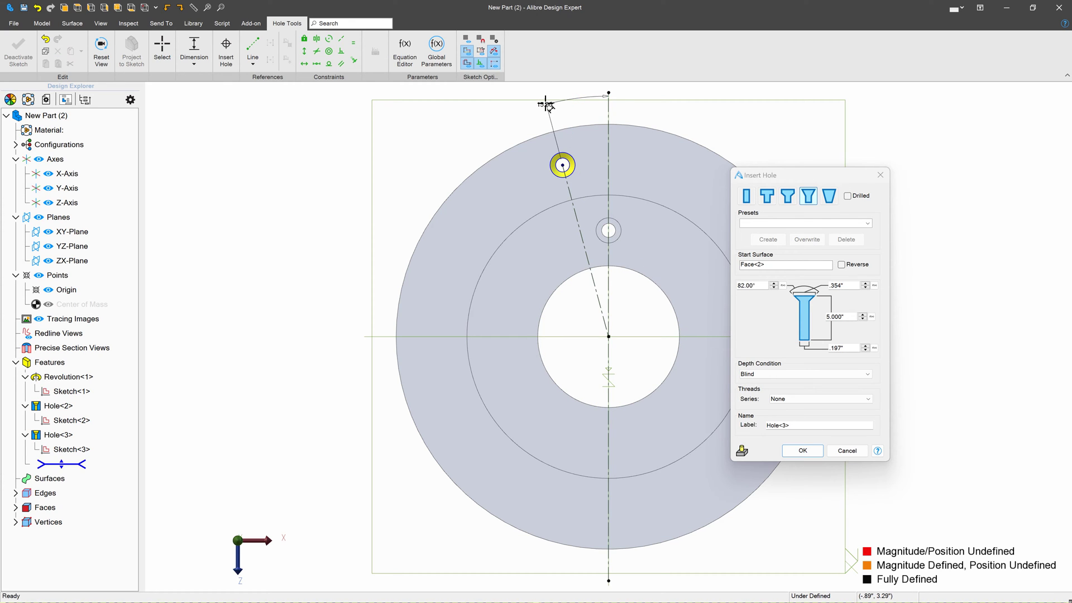
# Create the countersunk hole and set up a 5-instance circular pattern of Hole<2> about the Y-Axis
pyautogui.click(802, 451)
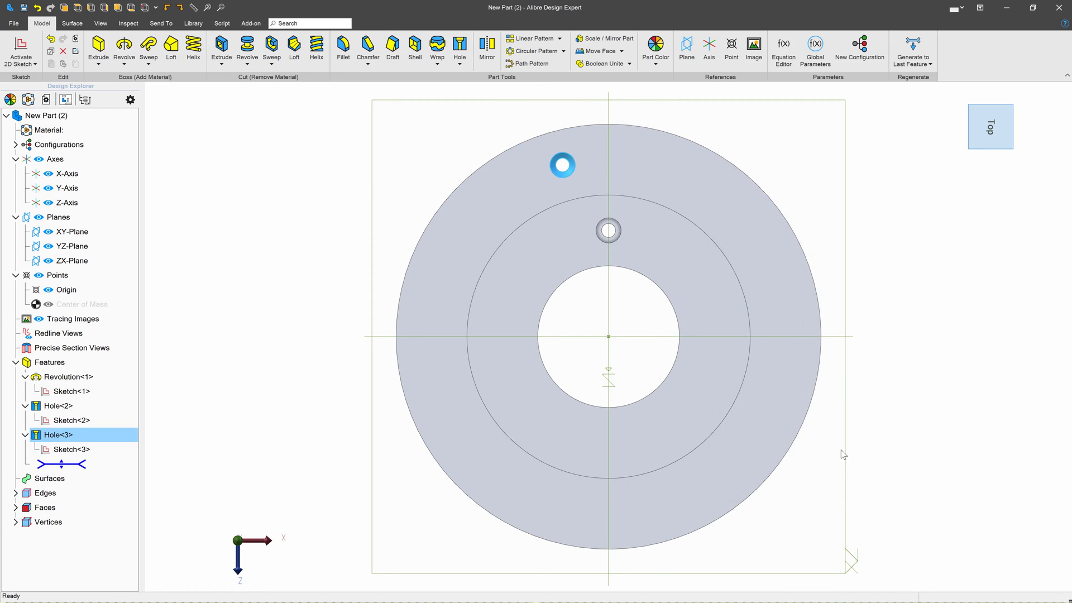
pyautogui.click(534, 51)
pyautogui.click(598, 232)
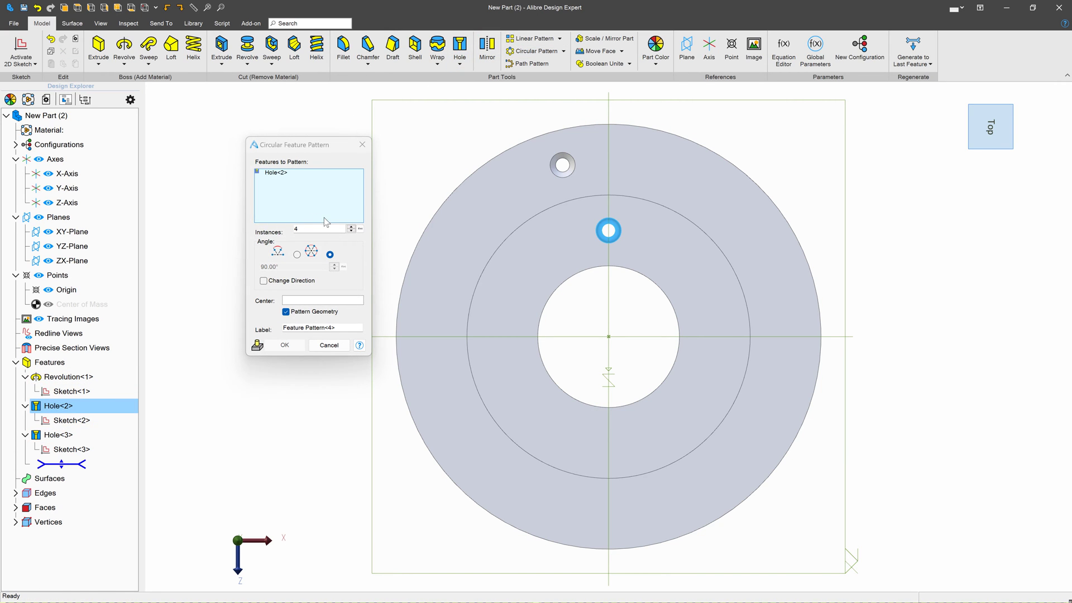
pyautogui.click(351, 227)
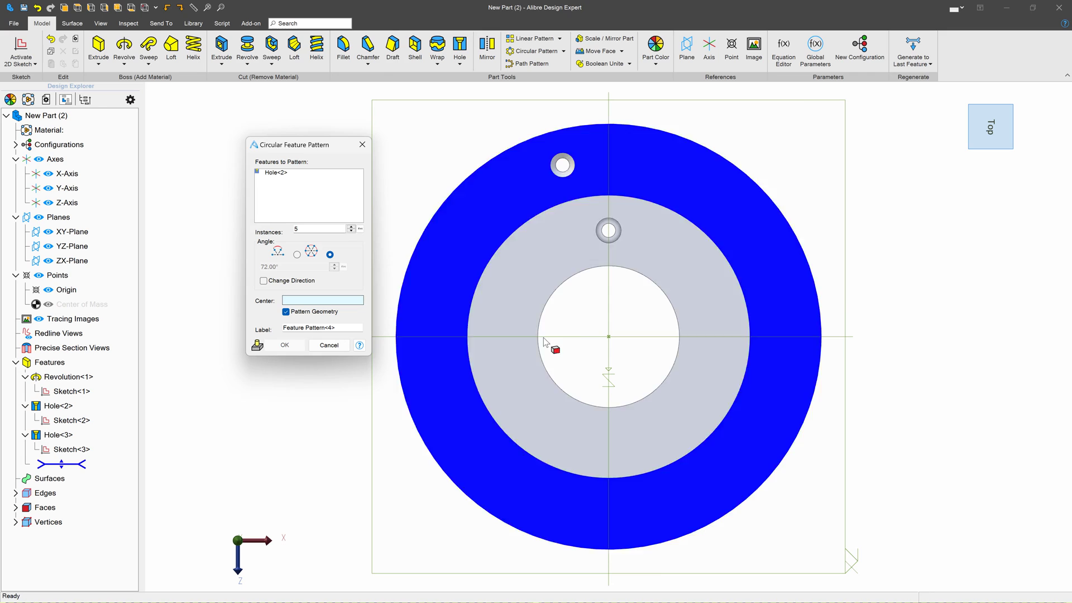
pyautogui.click(608, 343)
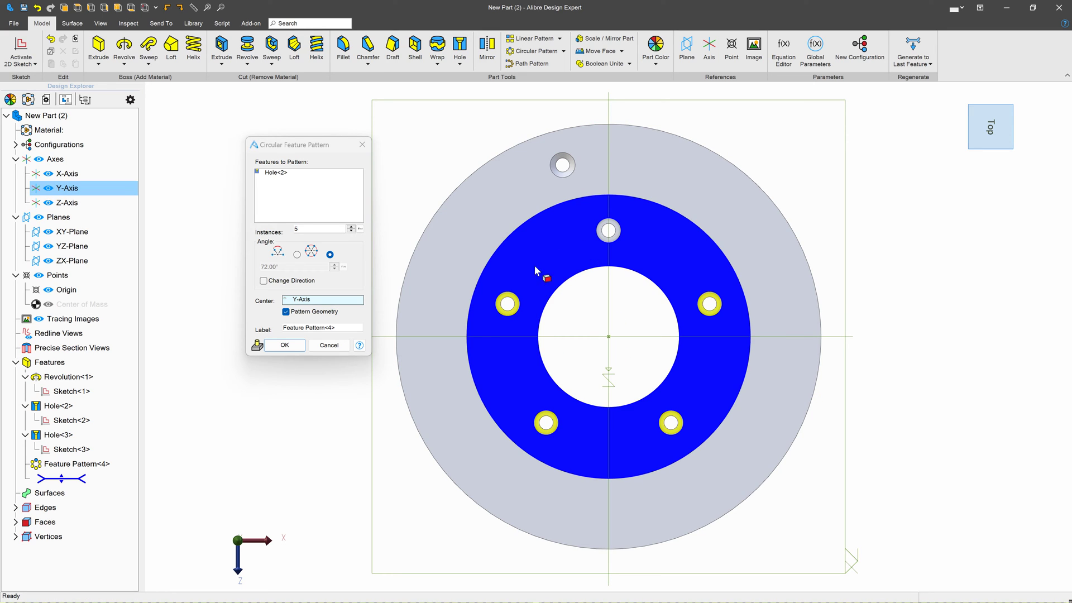
# Confirm the five-hole pattern, then pattern Hole<3> three times about the Y-Axis
pyautogui.click(294, 347)
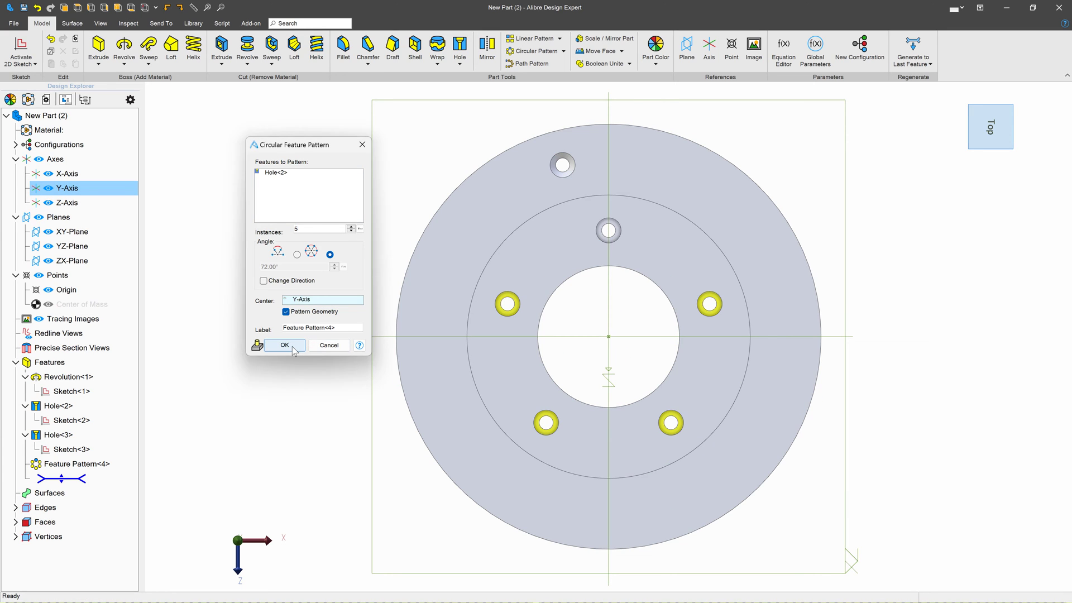
pyautogui.click(519, 56)
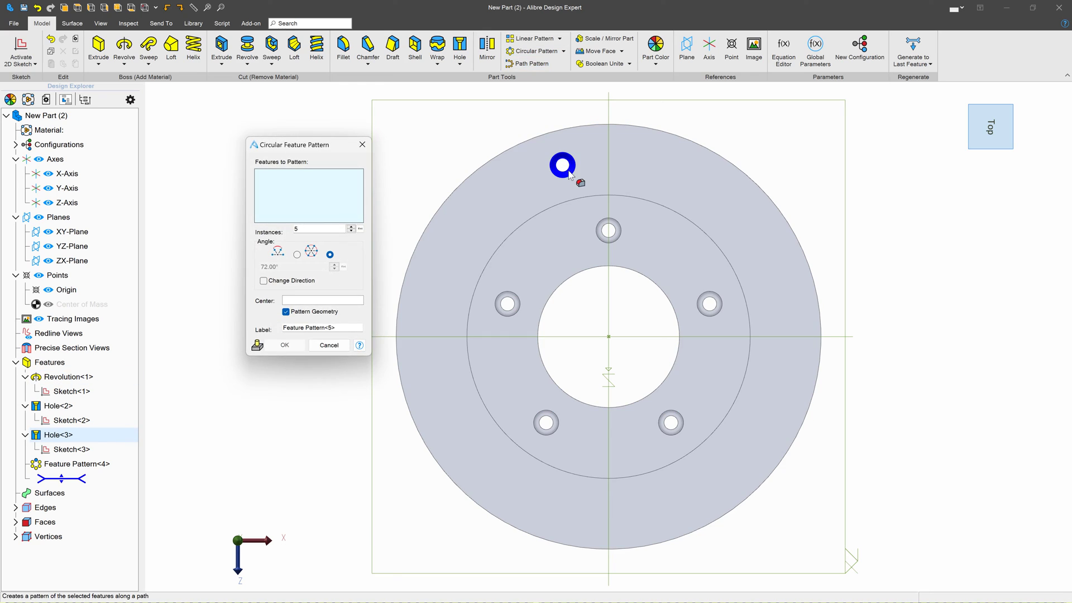
pyautogui.click(294, 302)
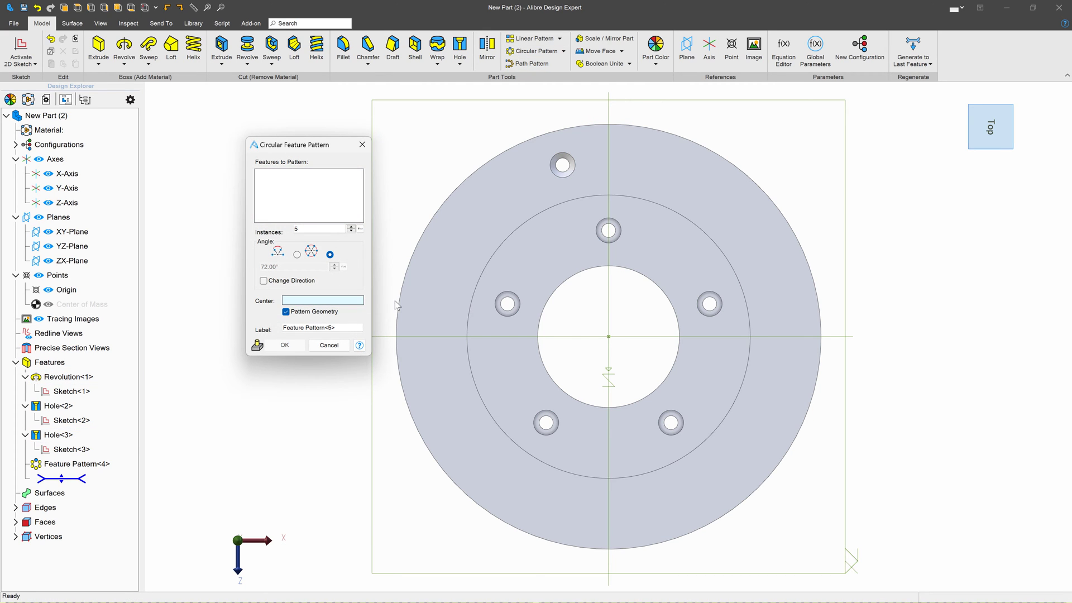
pyautogui.click(608, 337)
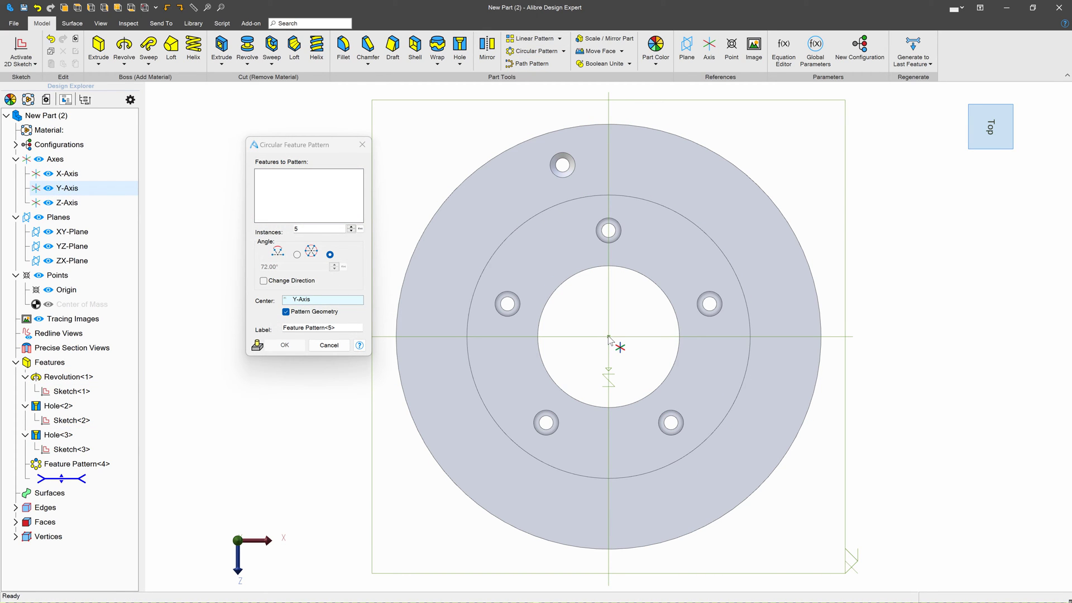
pyautogui.click(565, 177)
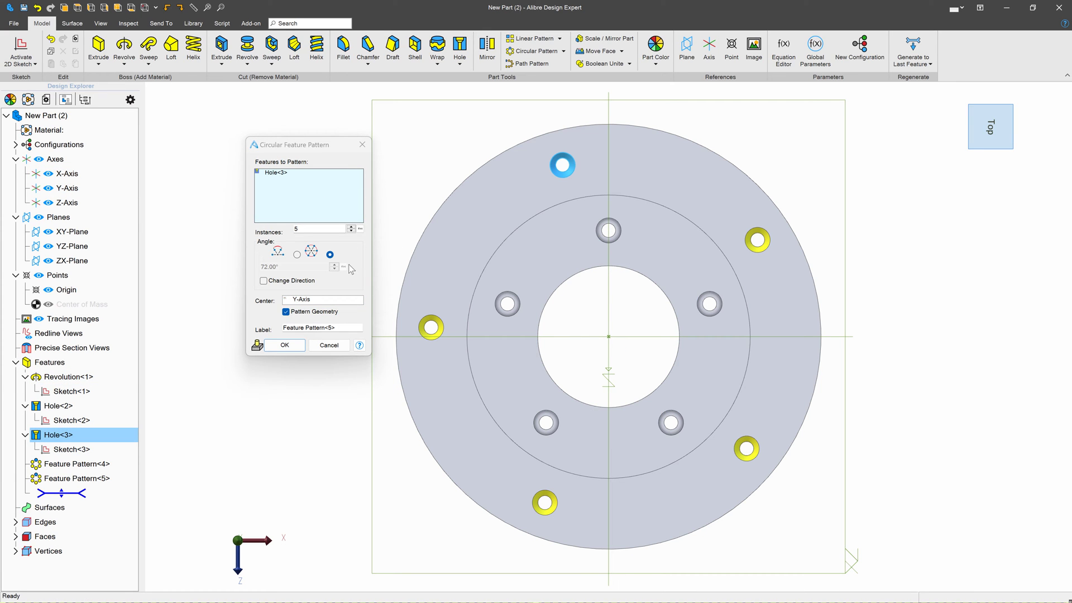
pyautogui.click(352, 231)
pyautogui.click(351, 232)
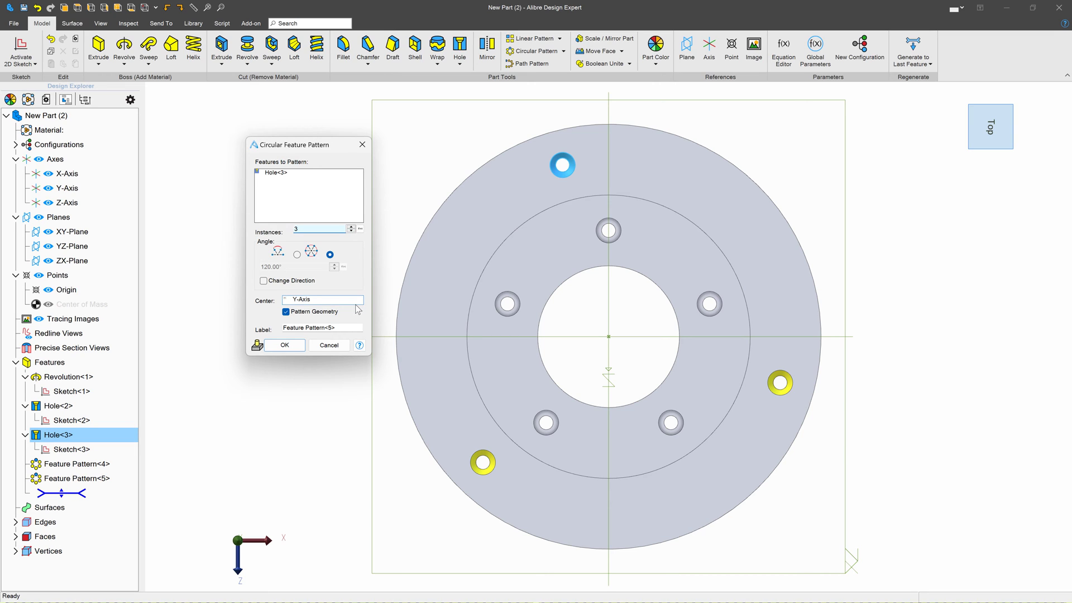
pyautogui.click(284, 345)
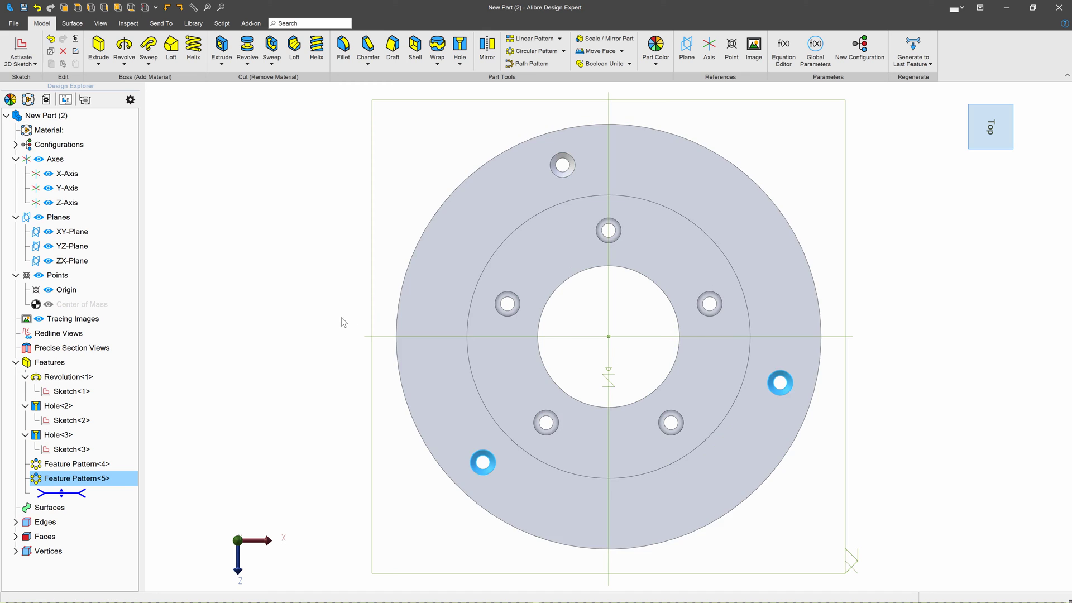
pyautogui.moveTo(343, 322); pyautogui.dragTo(347, 336, button='middle')
# Make a drawing of the ring on an ANSI B sheet, accepting the title block text
pyautogui.click(259, 211)
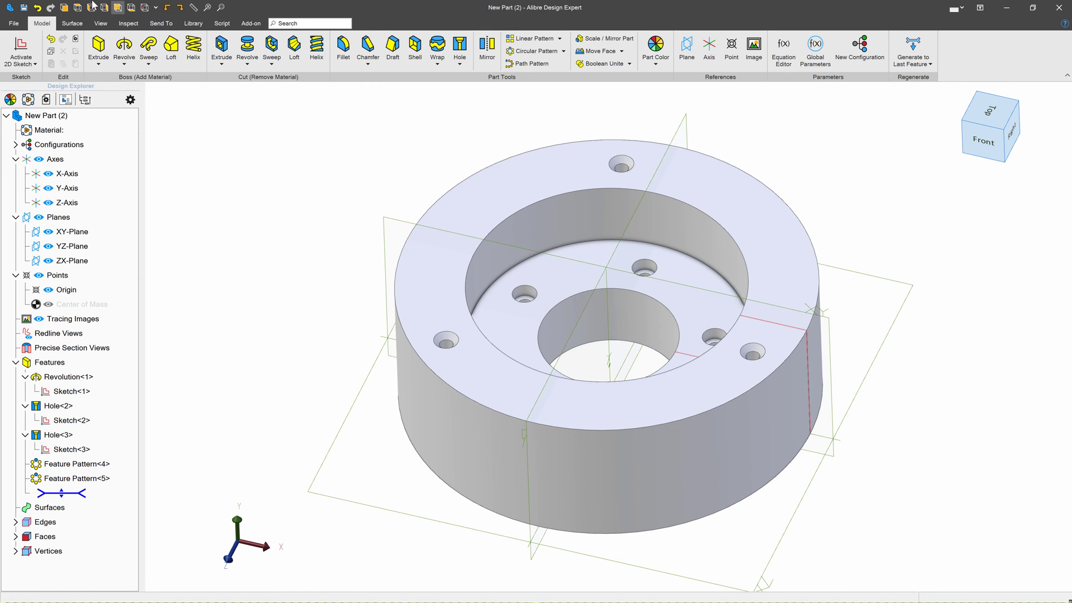
pyautogui.click(37, 8)
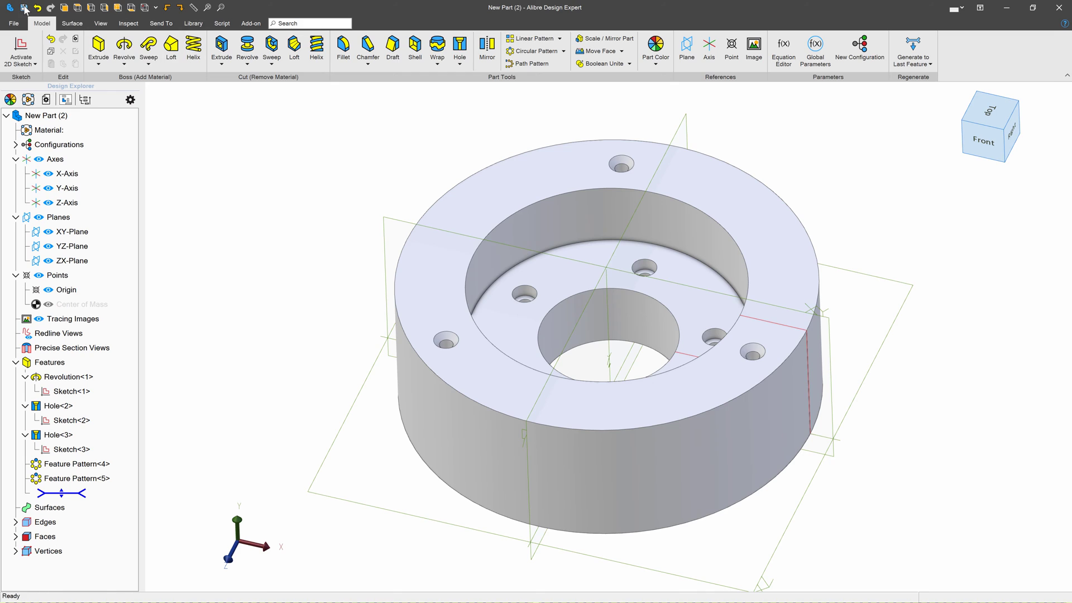
pyautogui.click(160, 23)
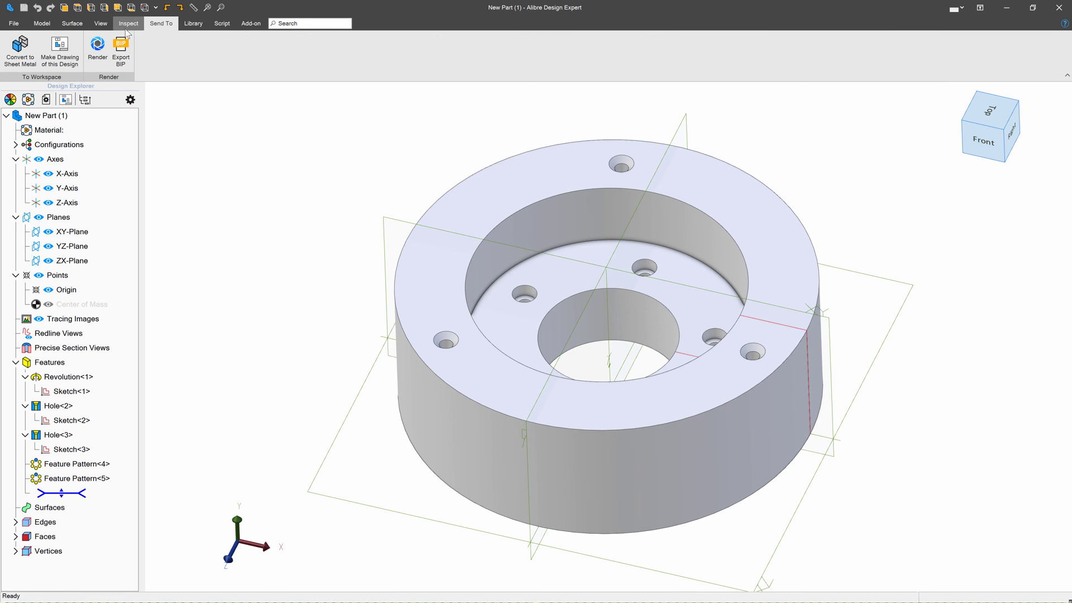
pyautogui.click(62, 54)
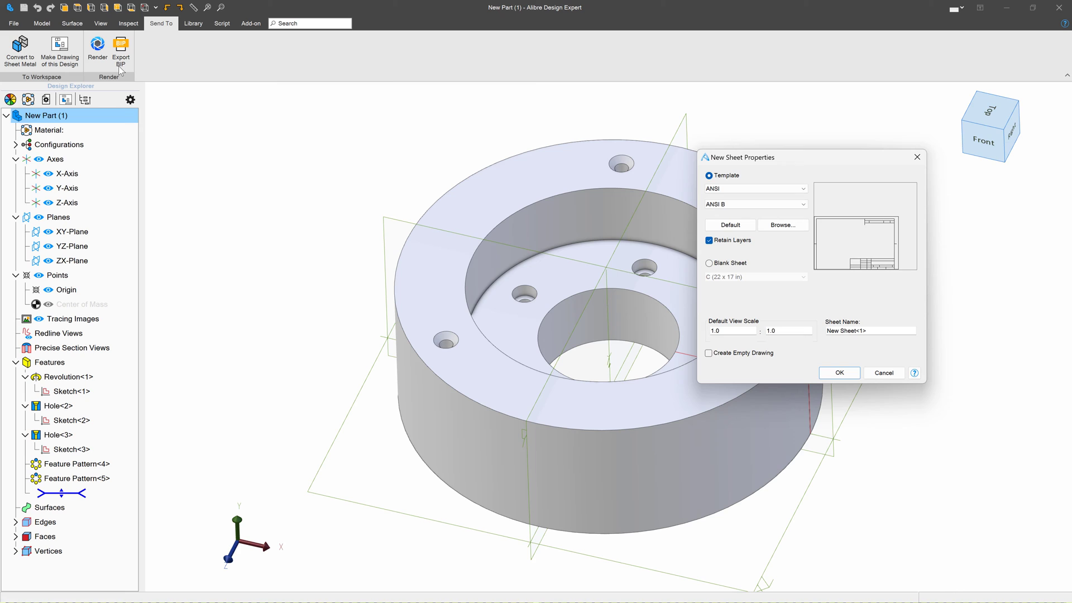
pyautogui.click(852, 378)
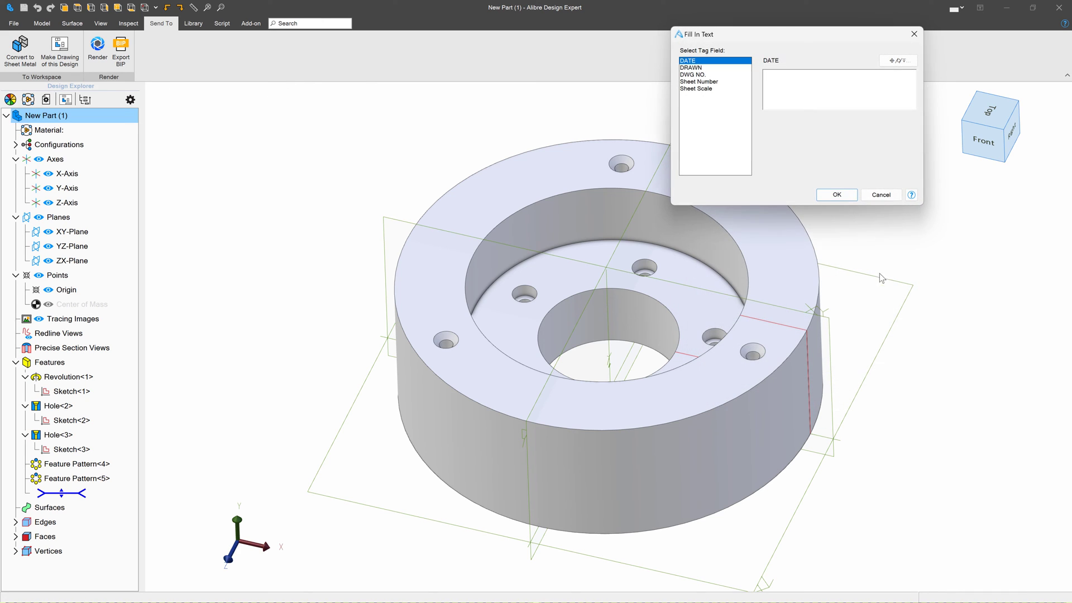
pyautogui.click(840, 195)
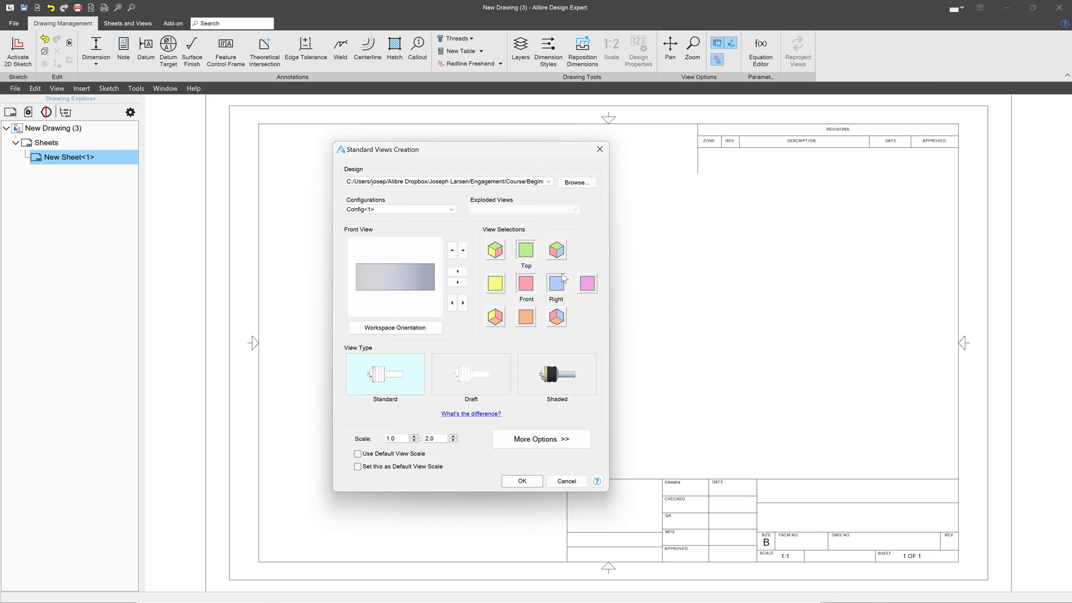
# Turn the front view to face the ring's disk and enable hole callouts
pyautogui.click(452, 272)
pyautogui.click(451, 272)
pyautogui.click(451, 272)
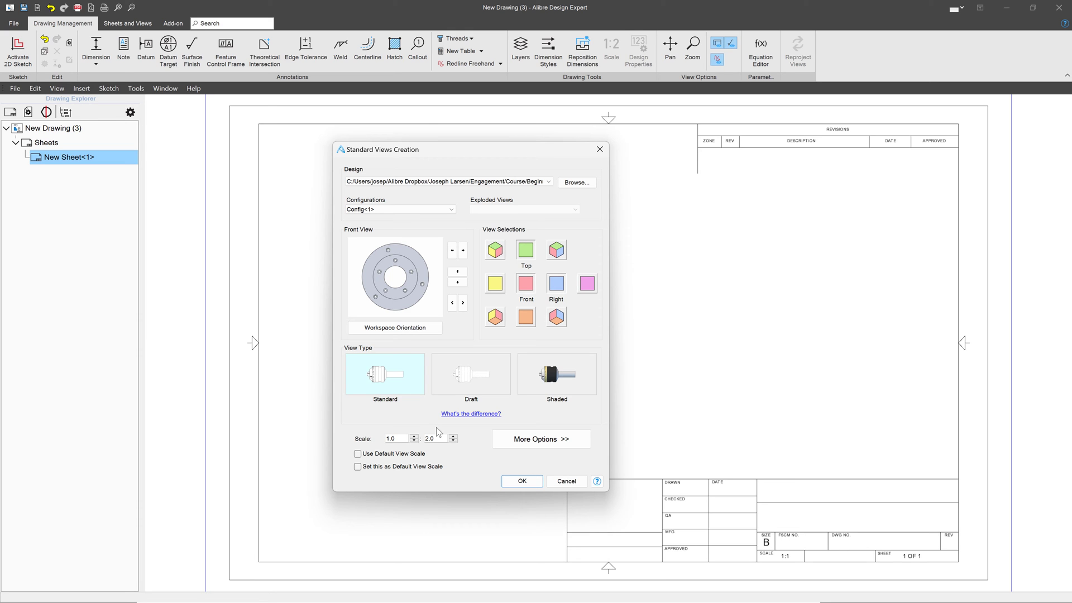
pyautogui.click(555, 441)
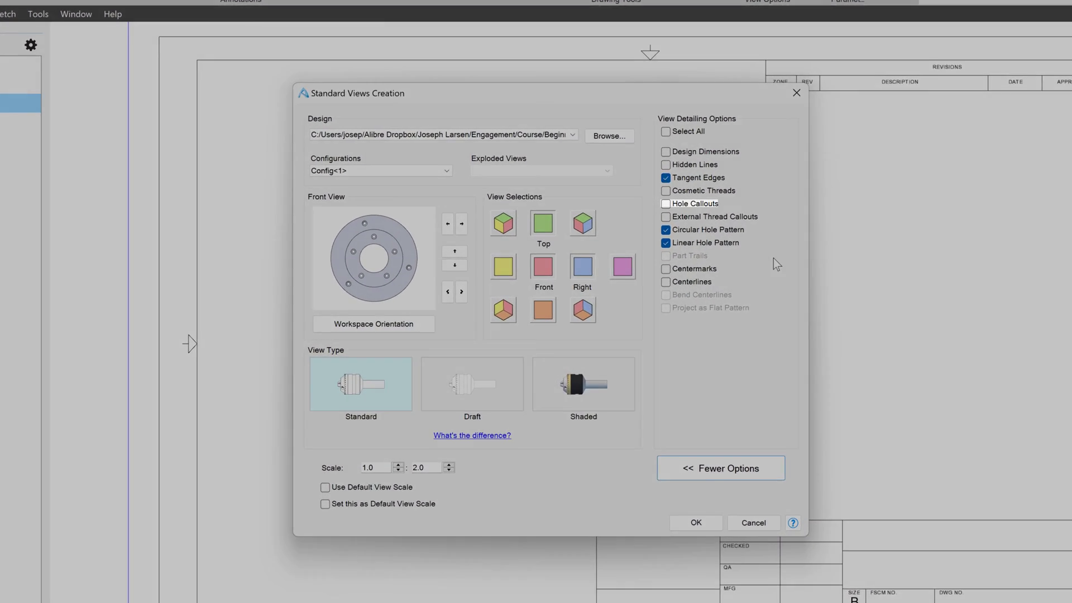
pyautogui.click(665, 204)
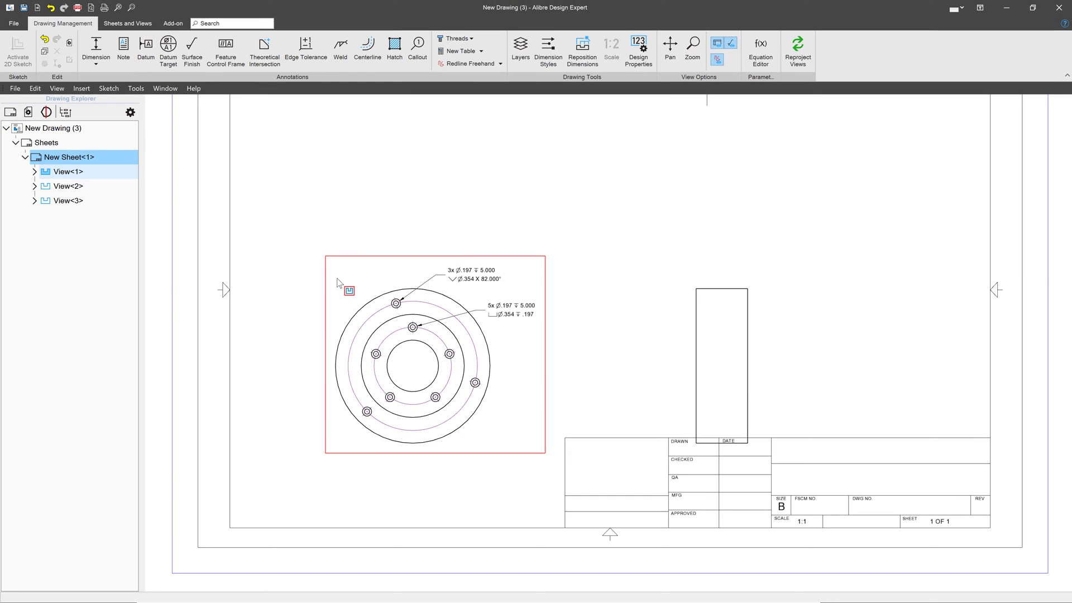
# Move the ring's face view higher on the sheet
pyautogui.click(337, 283)
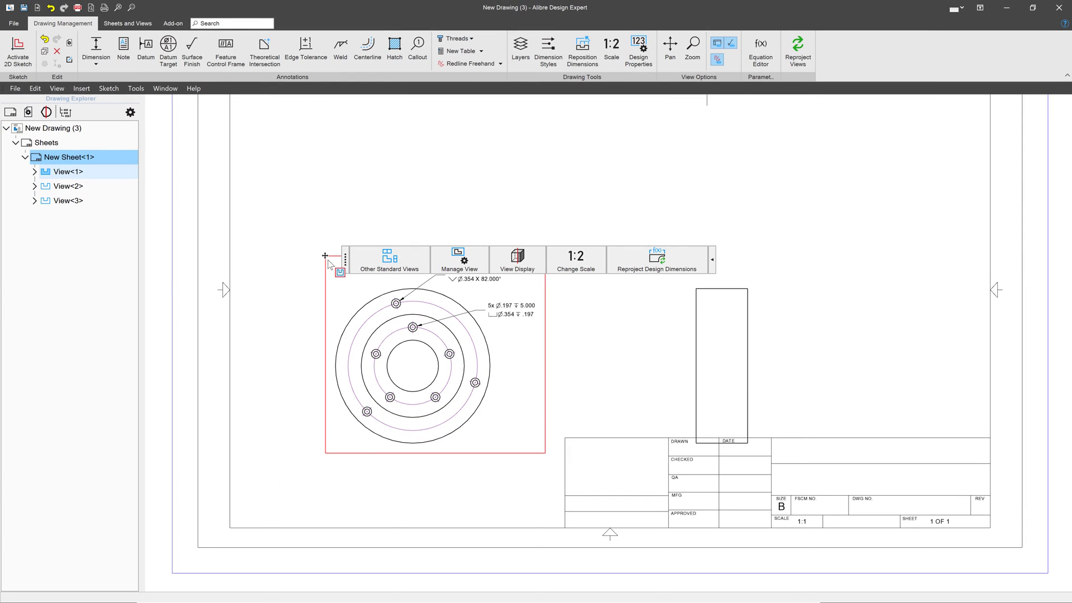
pyautogui.moveTo(325, 256); pyautogui.dragTo(338, 199)
pyautogui.scroll(2, 412, 225)
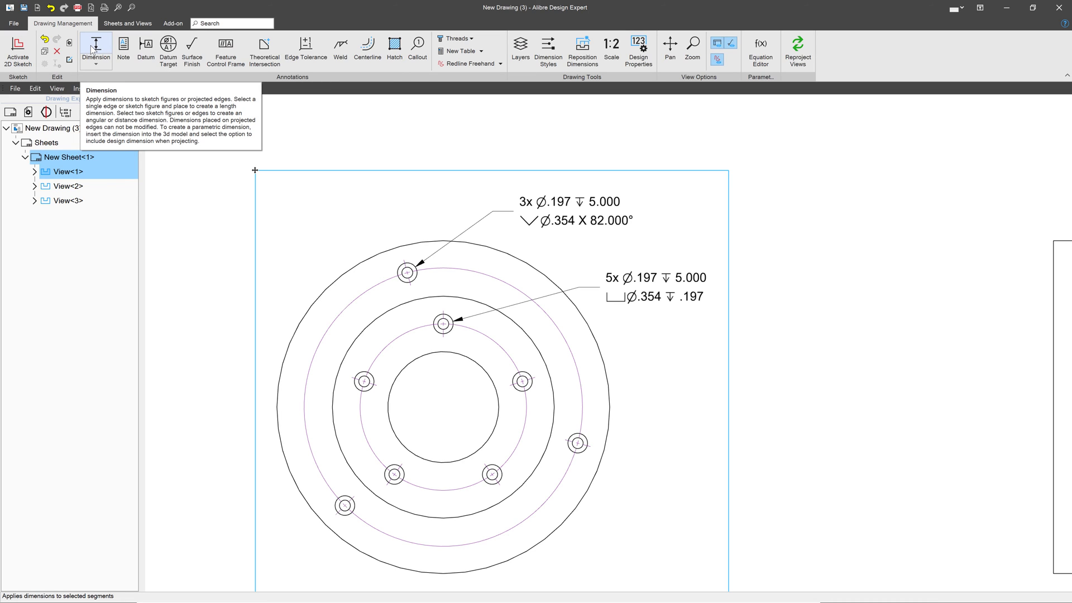
# Start a section line sketch on View<1>, cancelling the first unfinished line
pyautogui.click(127, 23)
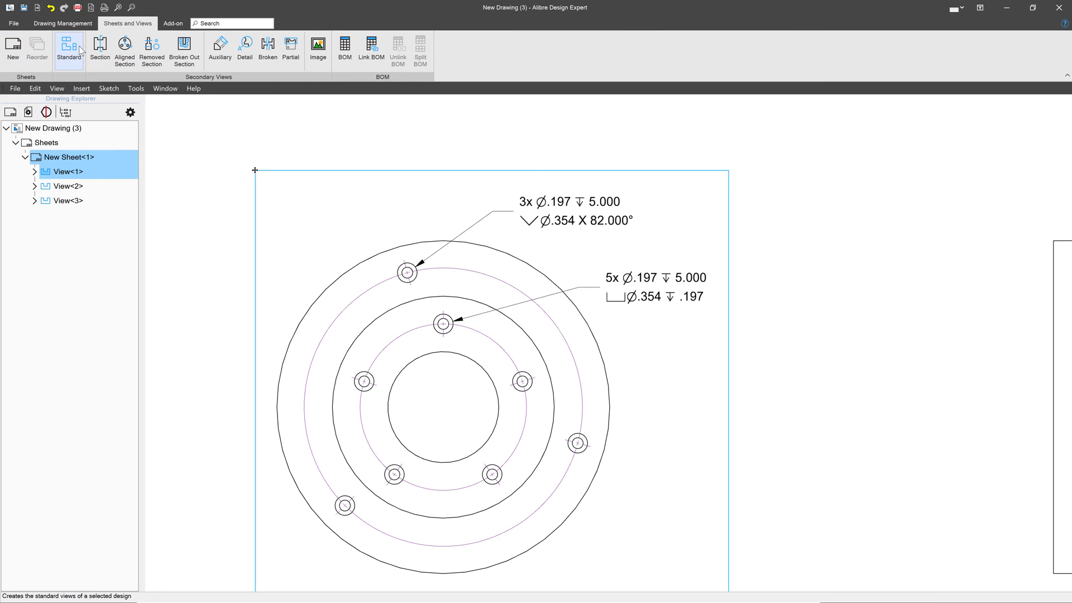
pyautogui.click(99, 47)
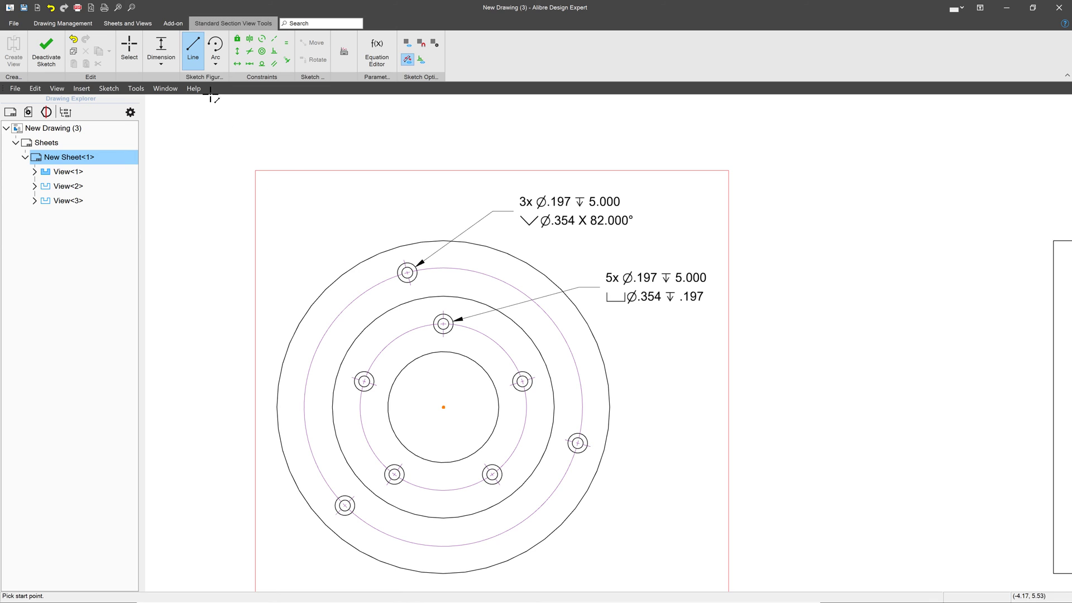
pyautogui.click(368, 211)
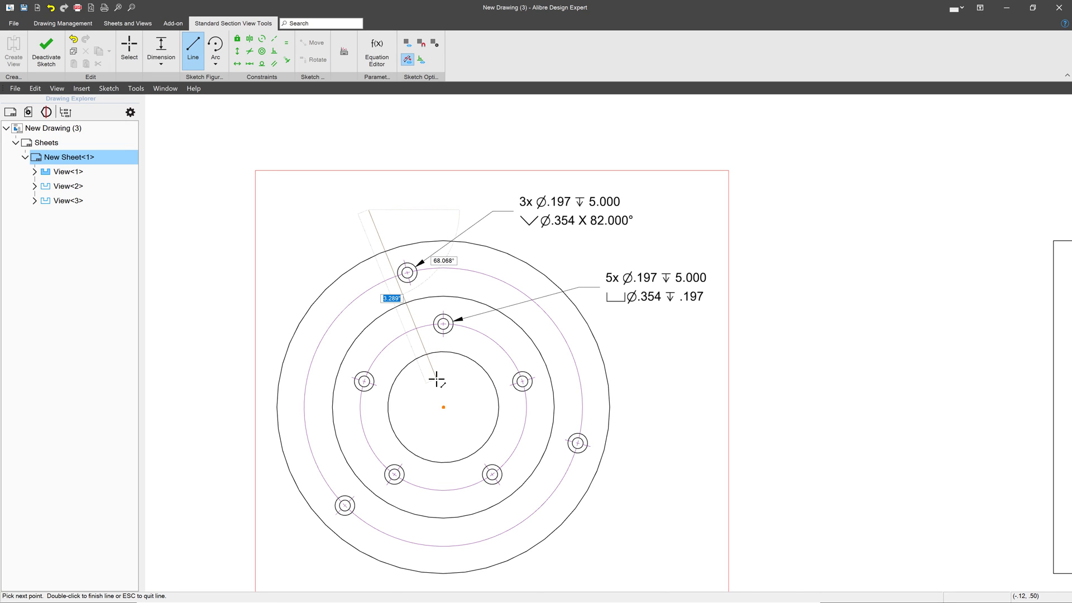
pyautogui.press('Escape')
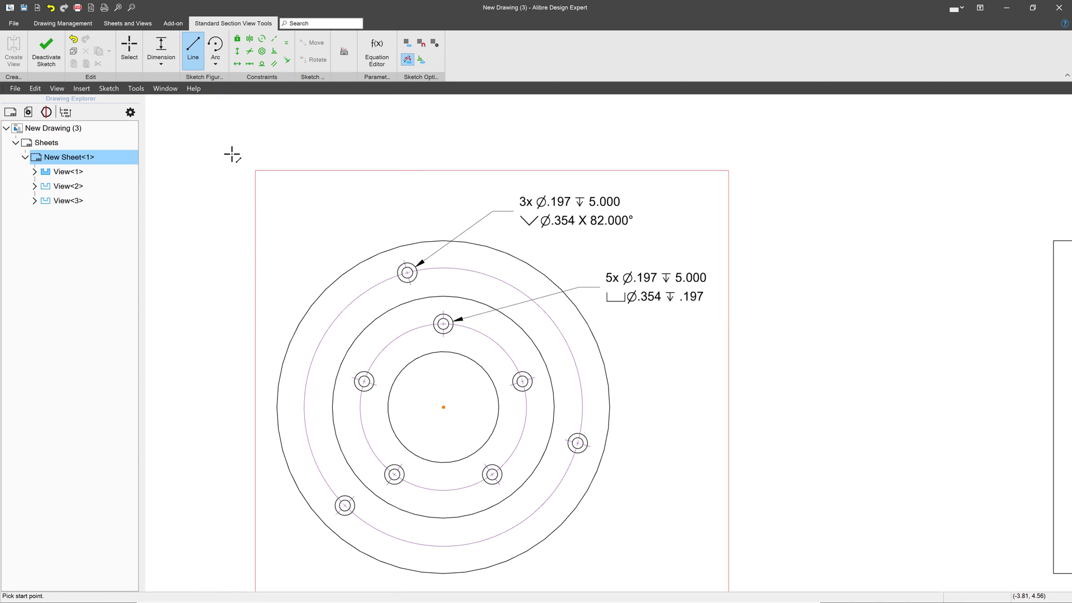
# Sketch an arc centred on the ring centre and a line from the centre to the arc's end
pyautogui.click(221, 68)
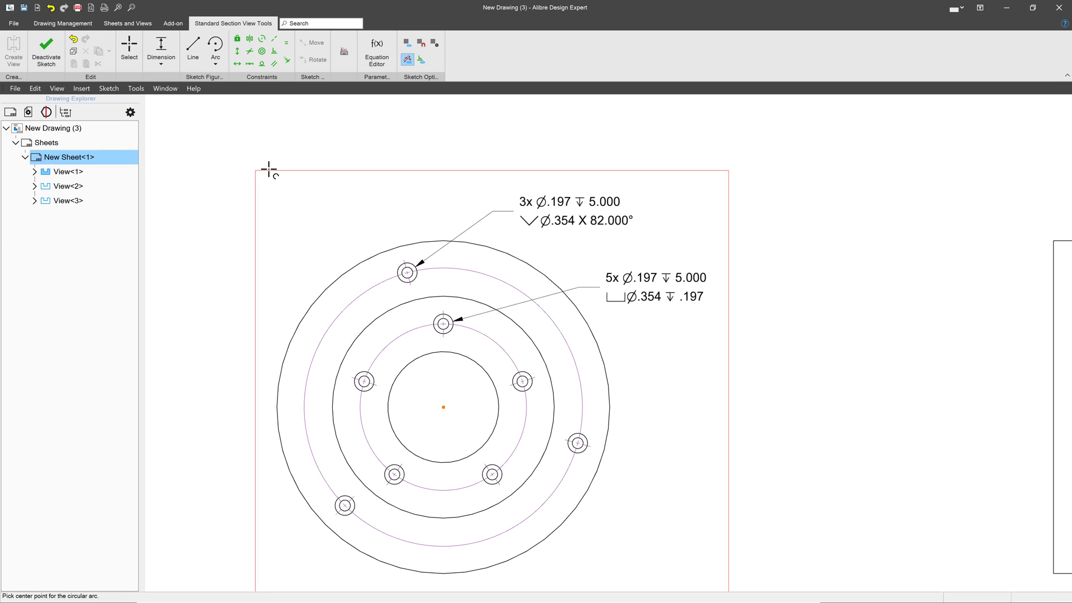
pyautogui.click(440, 404)
pyautogui.click(440, 298)
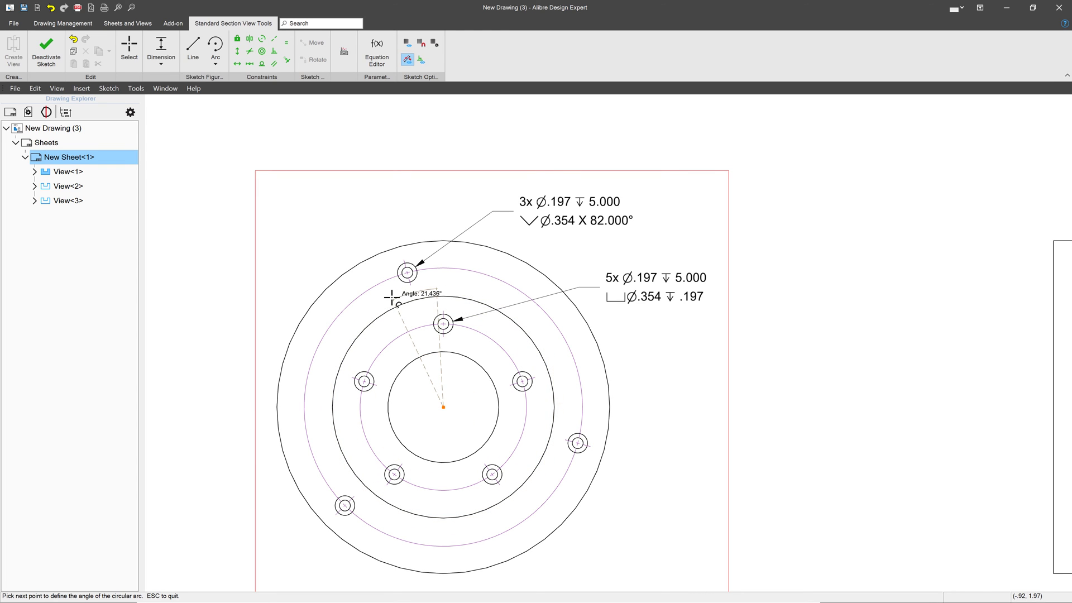
pyautogui.click(392, 299)
pyautogui.click(194, 45)
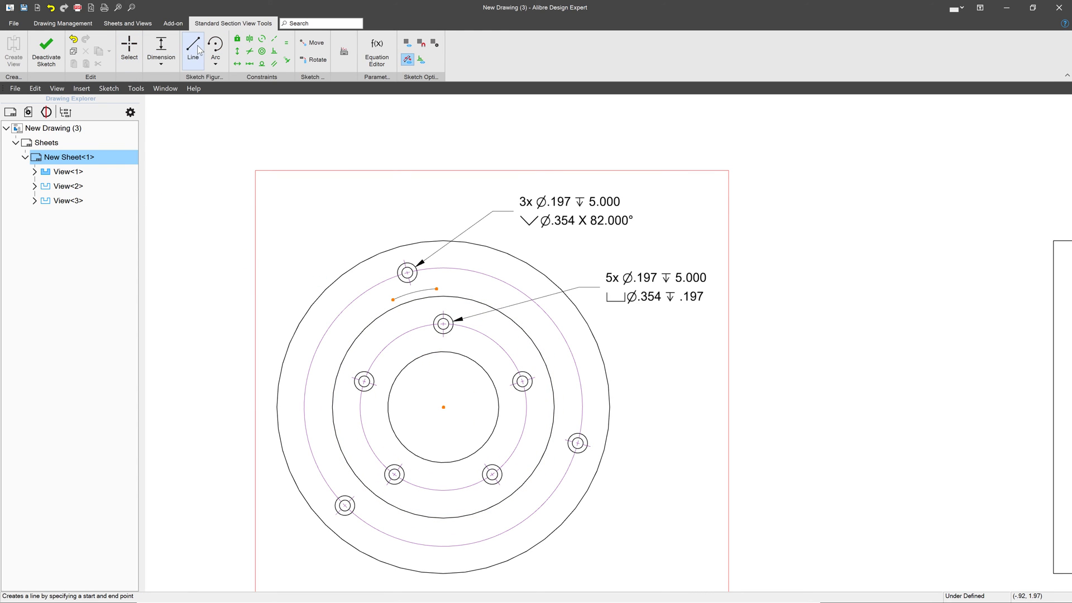
pyautogui.click(444, 406)
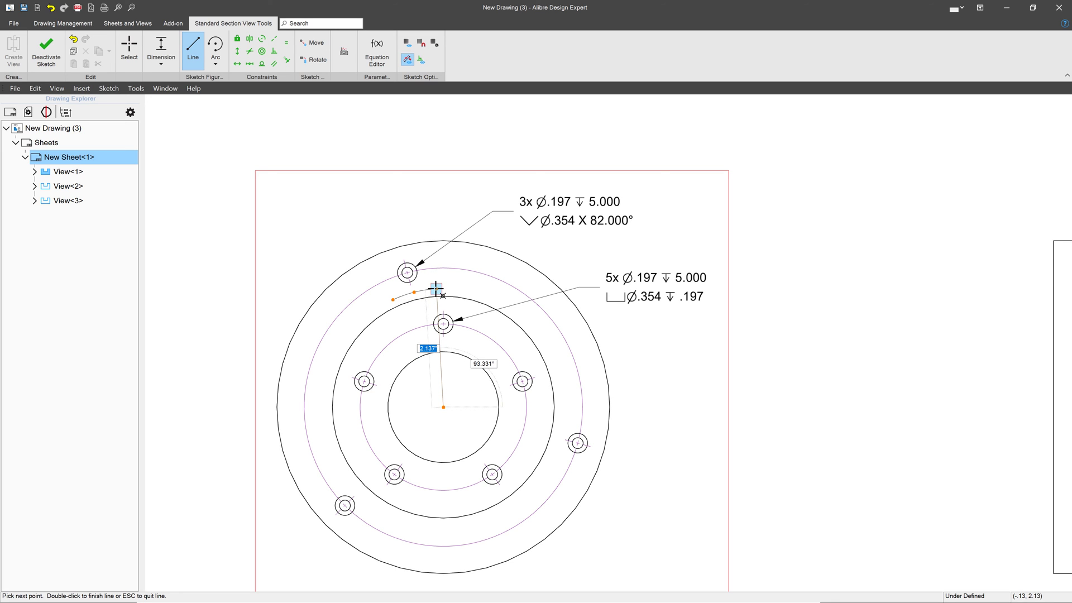
pyautogui.click(437, 289)
pyautogui.press('Escape')
# Constrain the centre line to be vertical
pyautogui.scroll(1, 390, 241)
pyautogui.scroll(2, 472, 427)
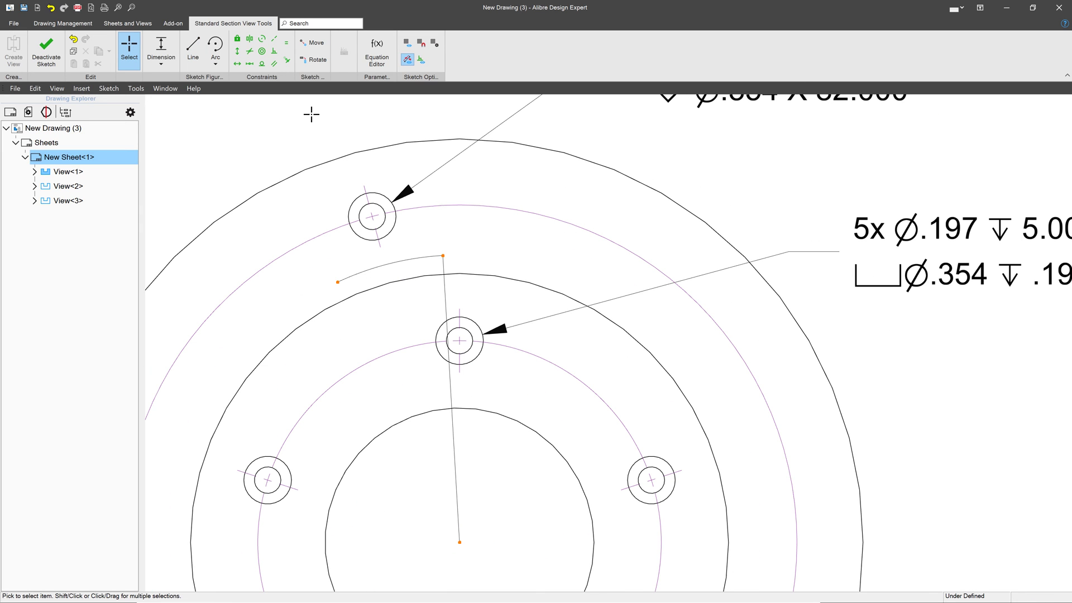
pyautogui.click(237, 51)
pyautogui.click(445, 299)
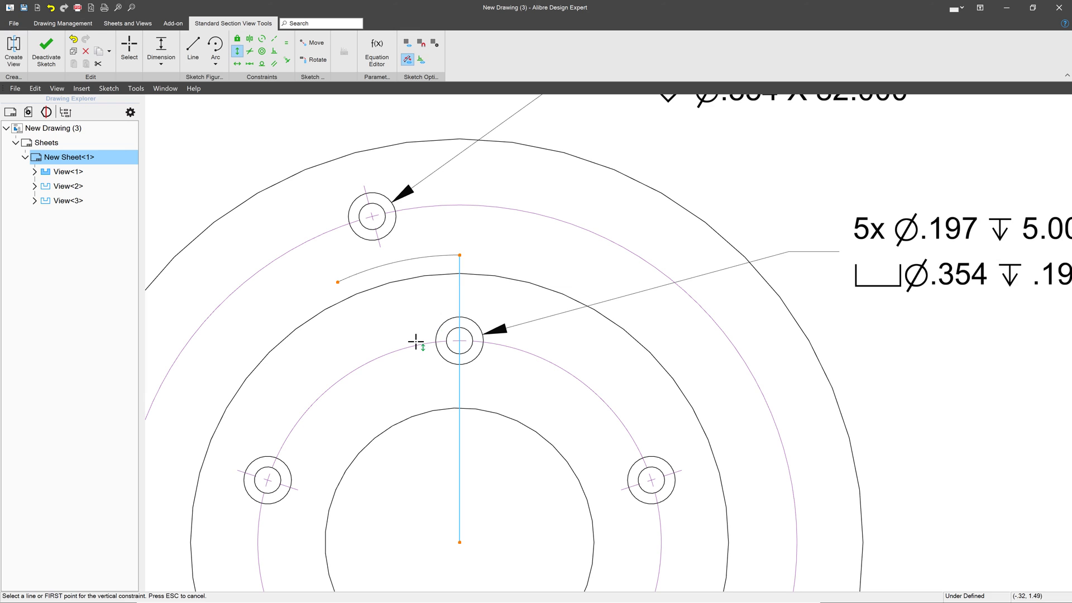
pyautogui.scroll(-1, 386, 294)
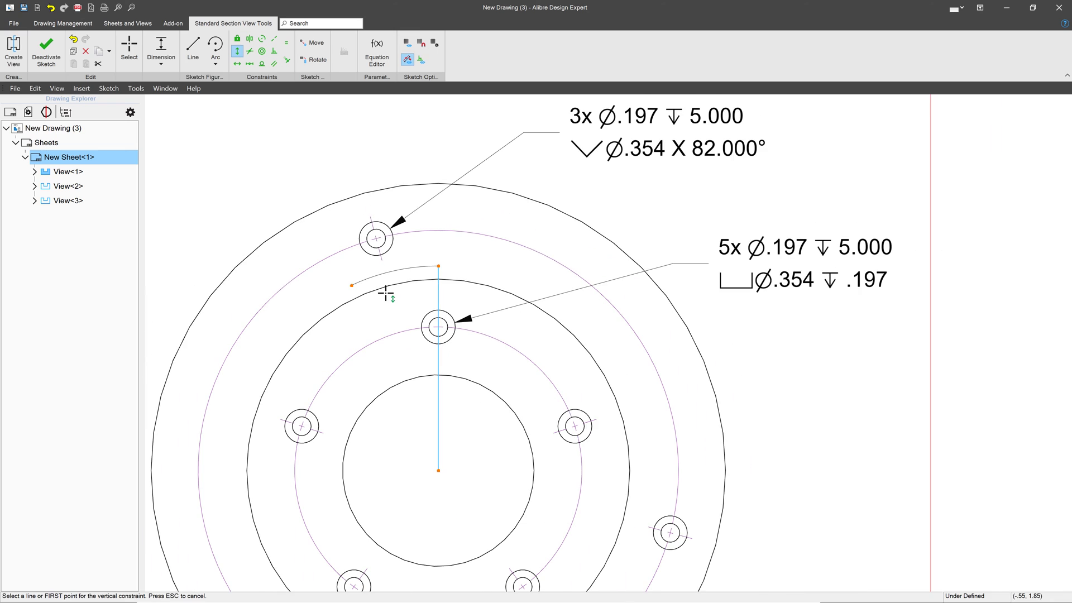
# Draw a line from the arc's other end past the countersunk hole, coincident with the arc
pyautogui.click(193, 47)
pyautogui.click(350, 283)
pyautogui.click(265, 161)
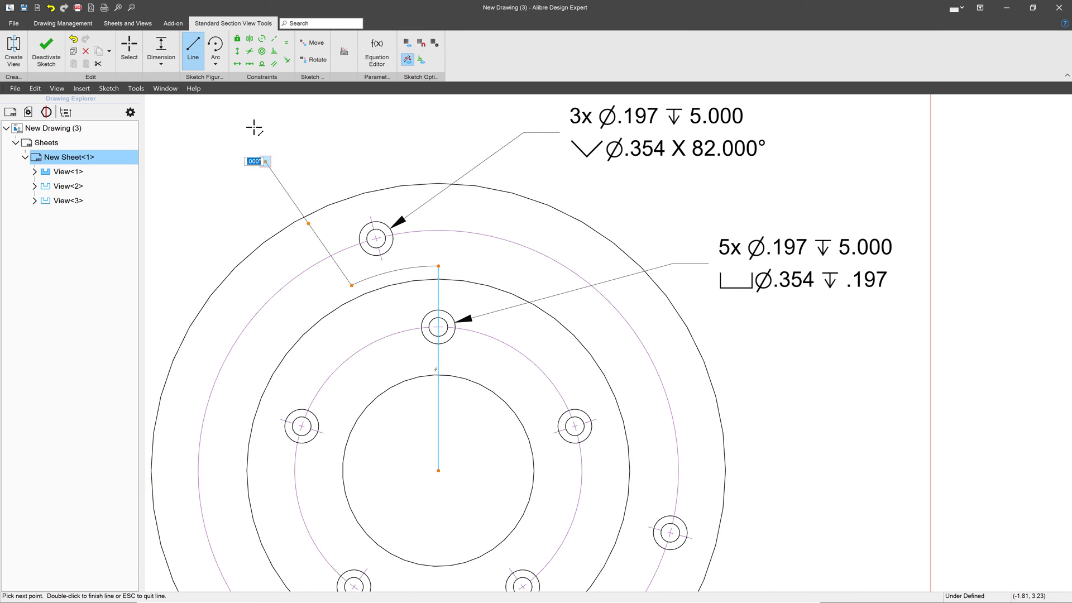
pyautogui.press('c')
pyautogui.click(290, 195)
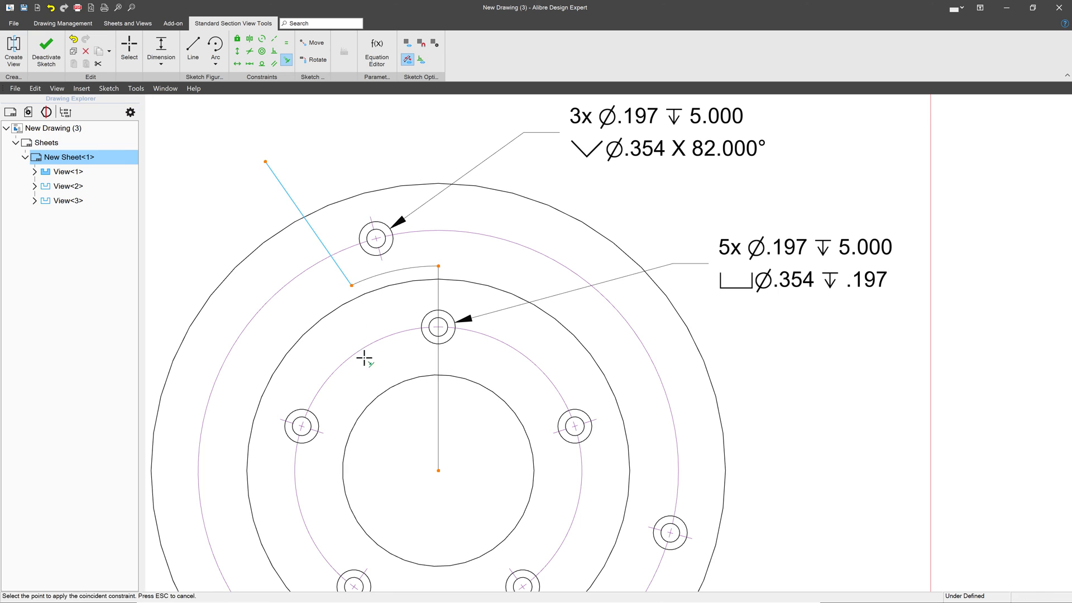
pyautogui.click(438, 467)
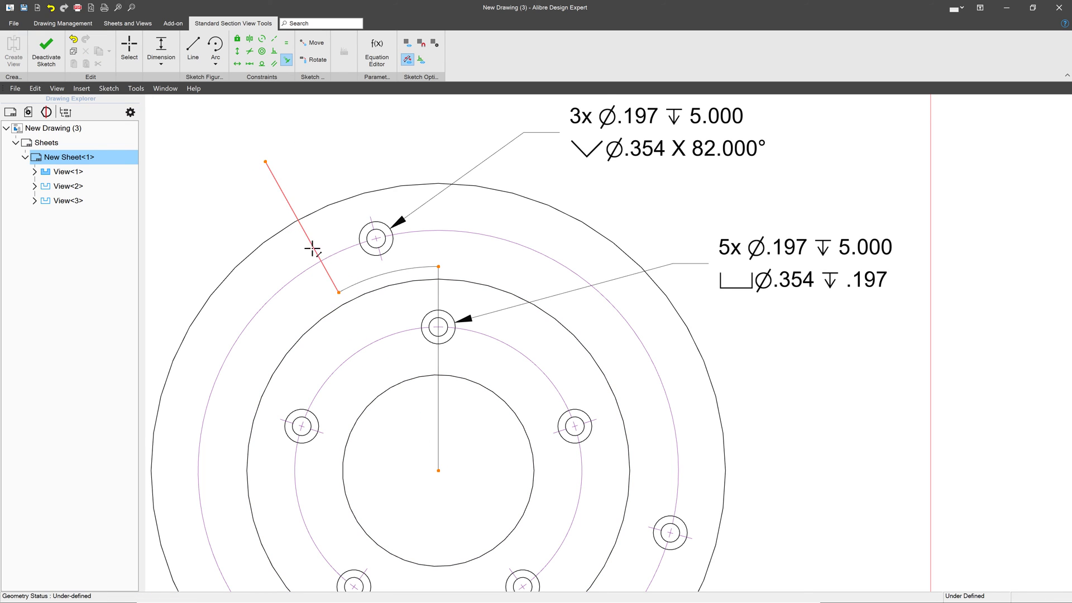
pyautogui.press('Escape')
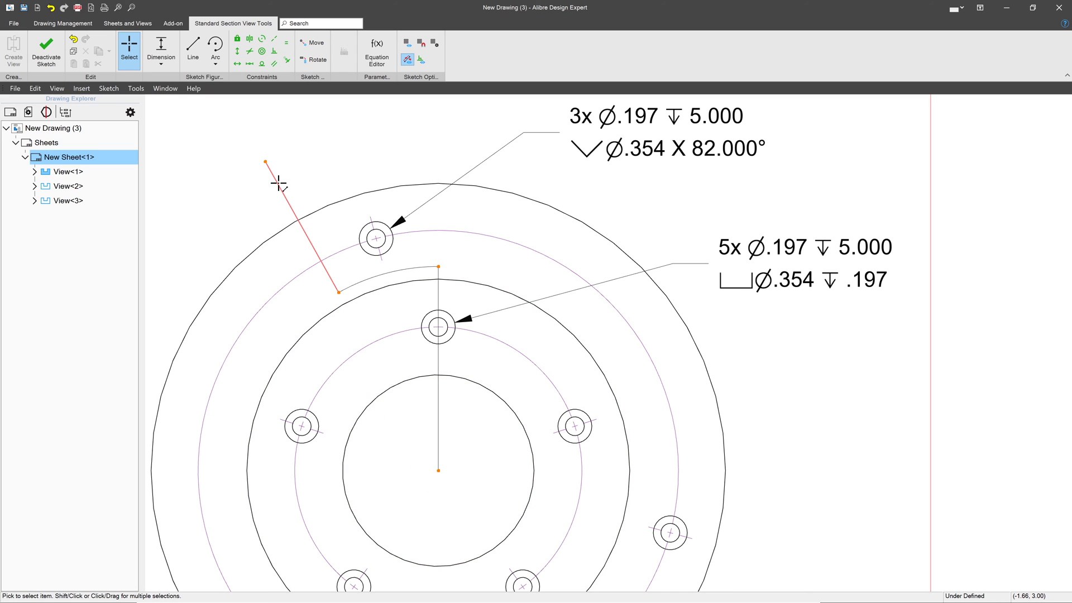
# Make the line's upper endpoint concentric with the countersunk hole
pyautogui.click(262, 51)
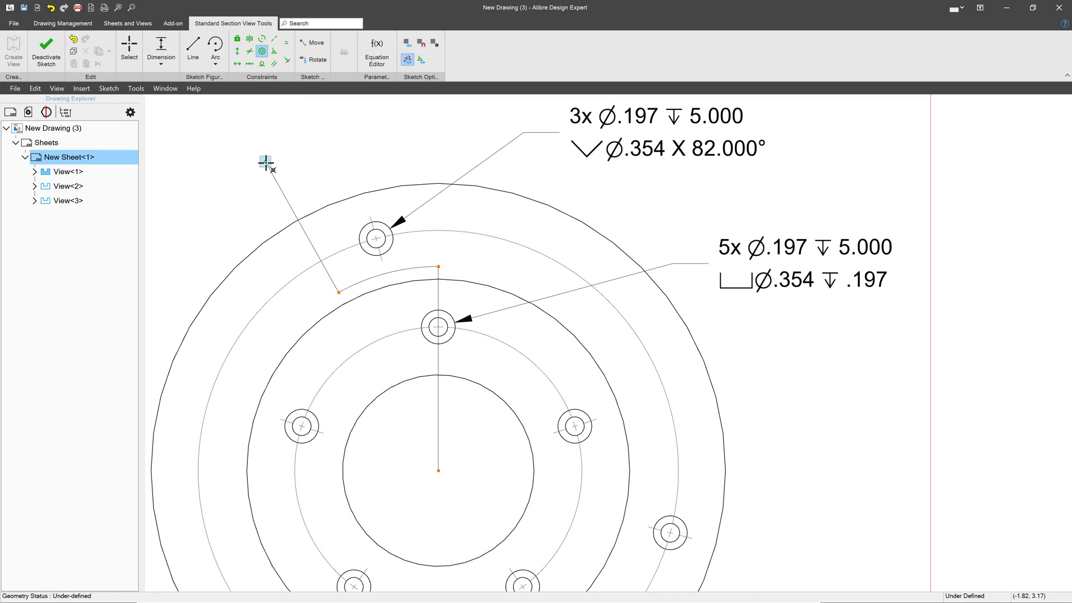
pyautogui.click(266, 162)
pyautogui.click(390, 233)
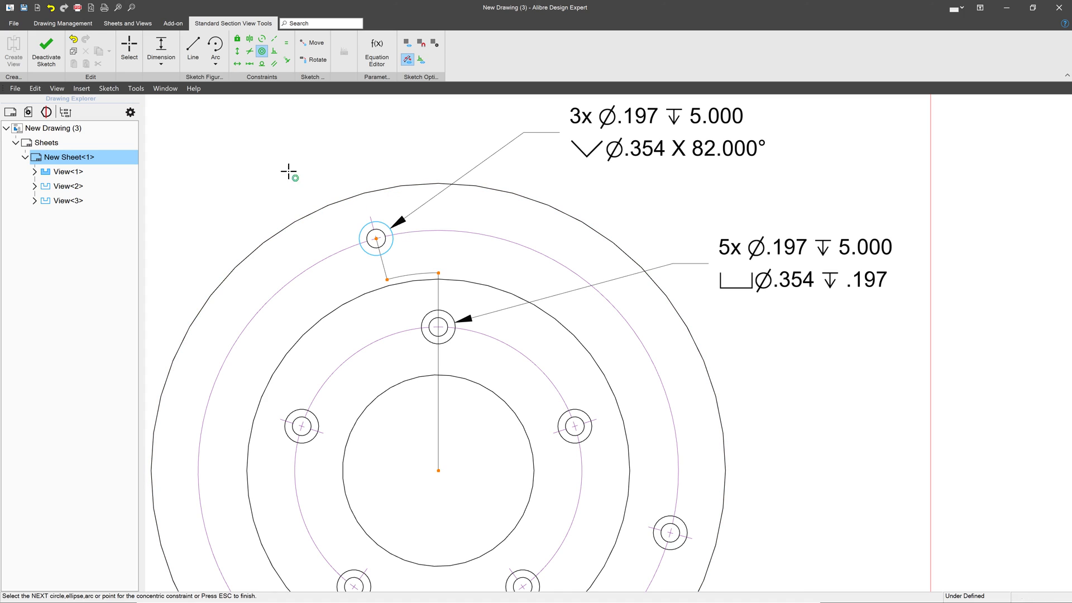
# Extend a line from the countersunk hole centre past the outer edge, collinear with the lower segment
pyautogui.press('l')
pyautogui.click(377, 239)
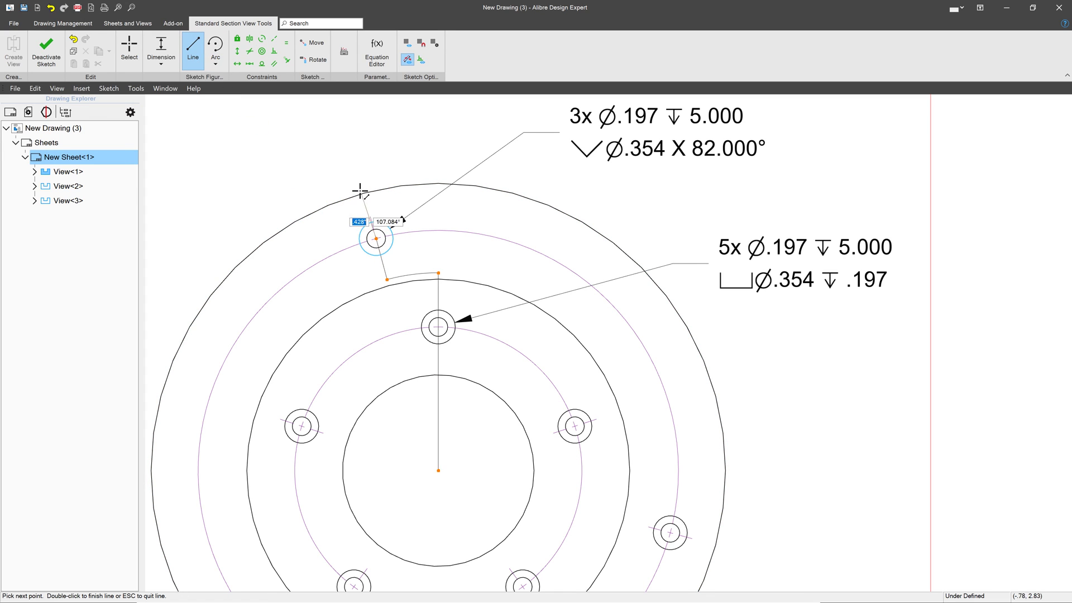
pyautogui.click(356, 172)
pyautogui.click(274, 39)
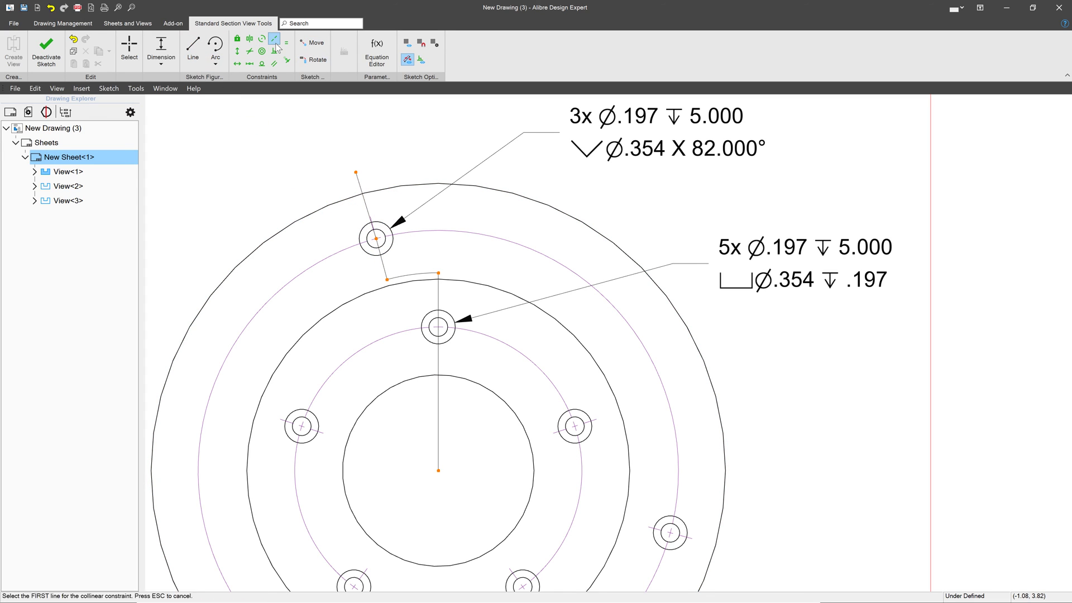
pyautogui.click(358, 181)
pyautogui.click(383, 268)
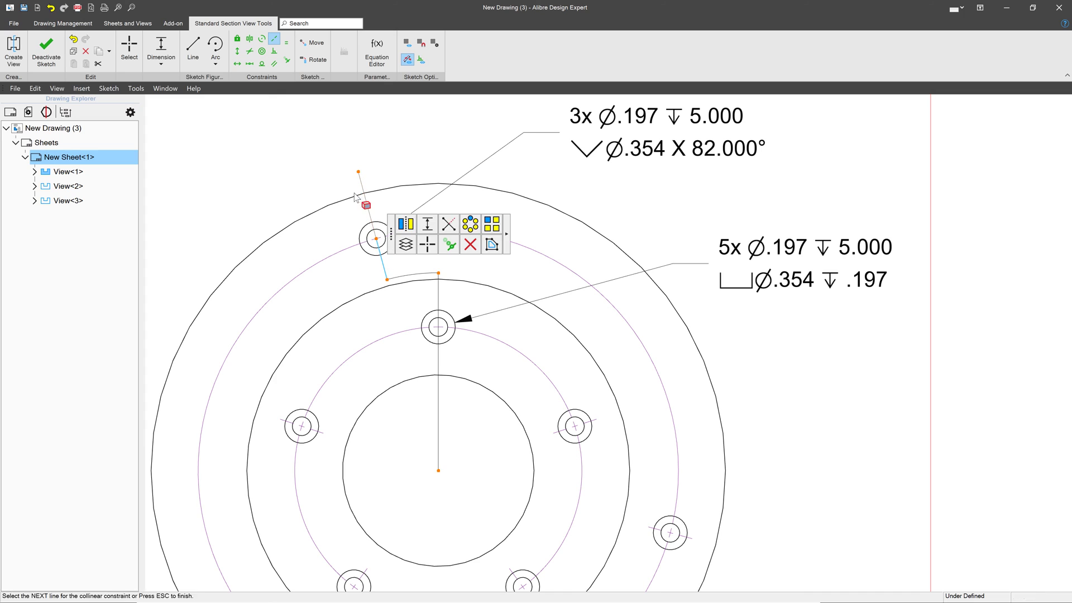
pyautogui.press('Escape')
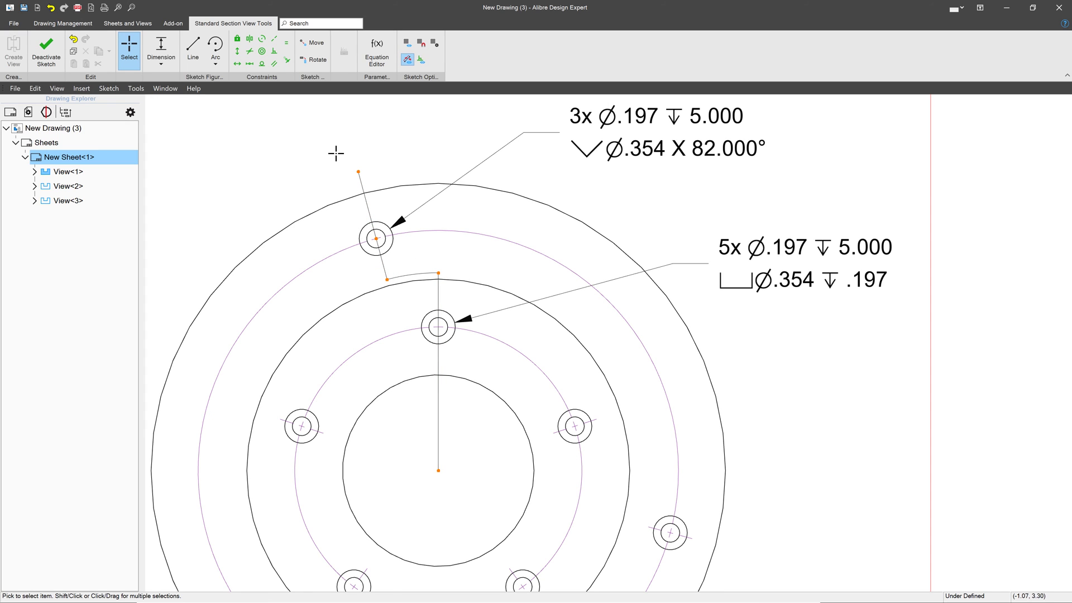
pyautogui.scroll(-2, 331, 163)
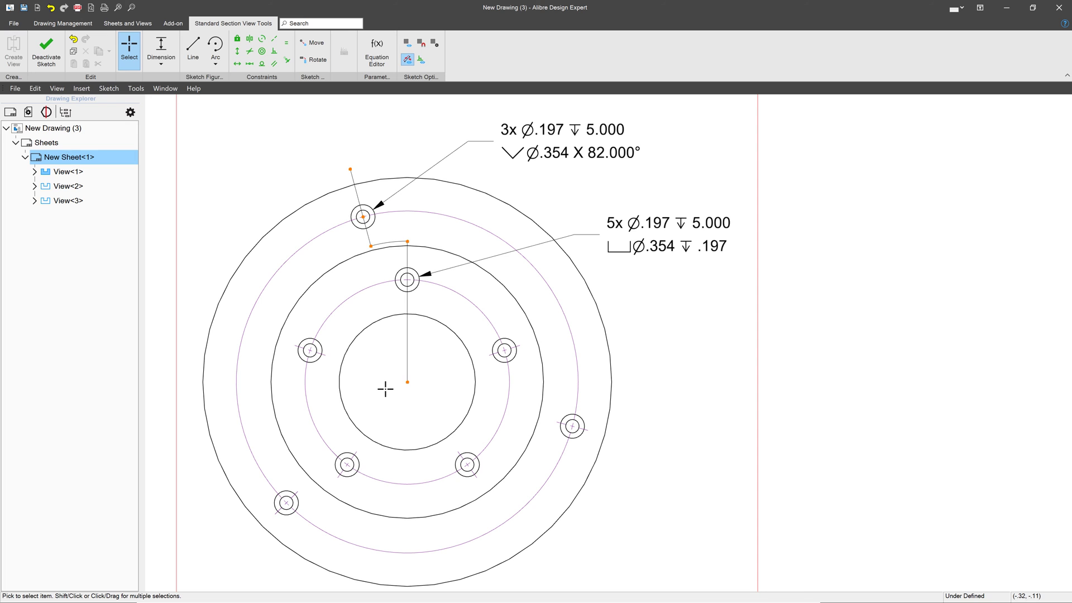
# Deactivate the sketch and make an aligned section from the stepped line, choosing its viewing direction
pyautogui.click(41, 46)
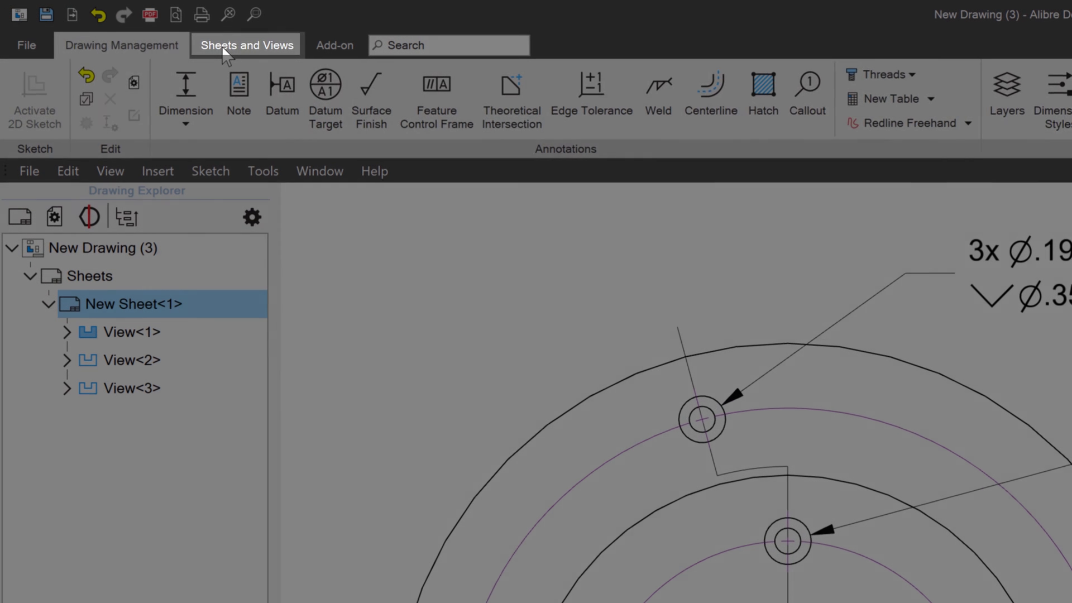
pyautogui.click(114, 25)
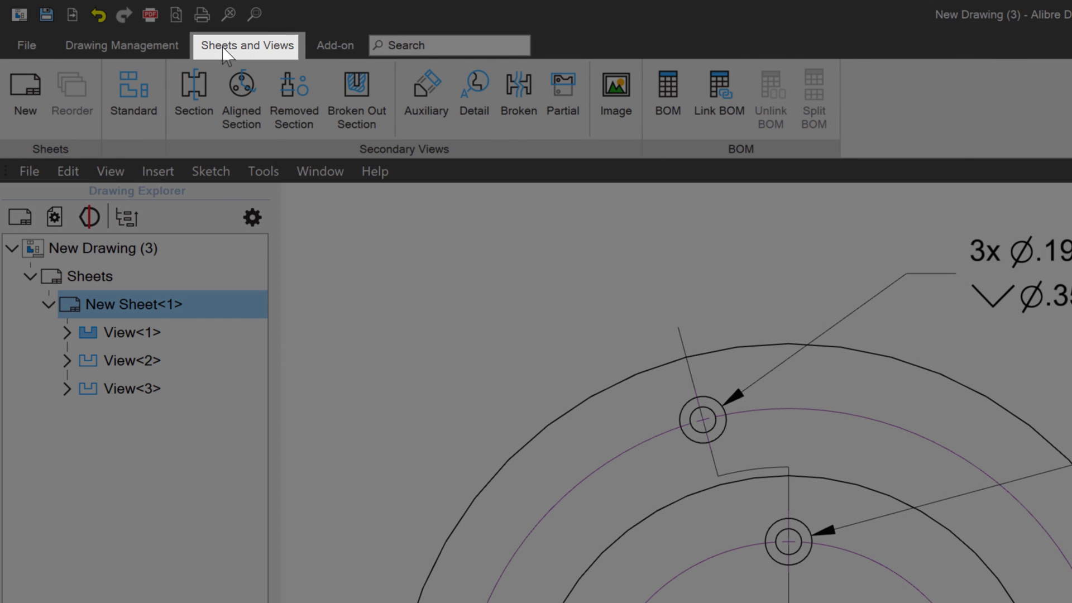
pyautogui.click(242, 92)
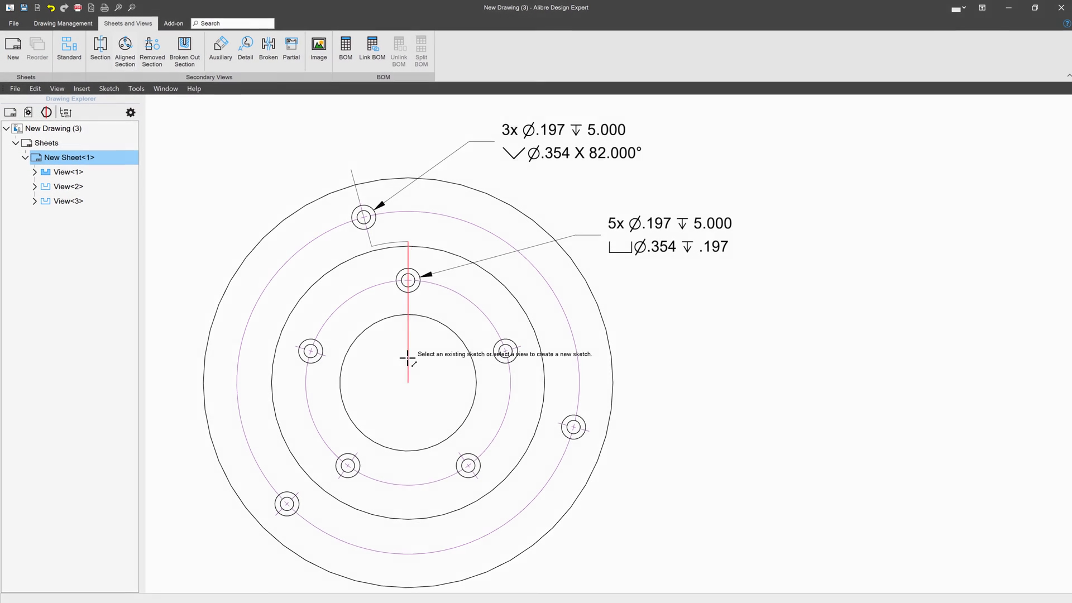
pyautogui.click(408, 358)
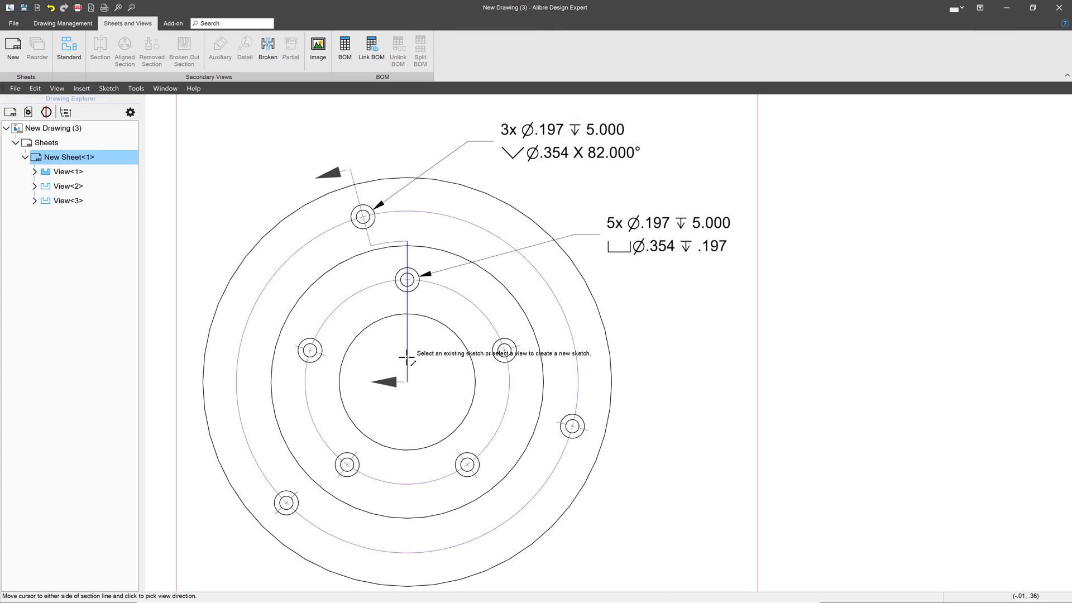
pyautogui.click(371, 369)
pyautogui.scroll(-5, 346, 362)
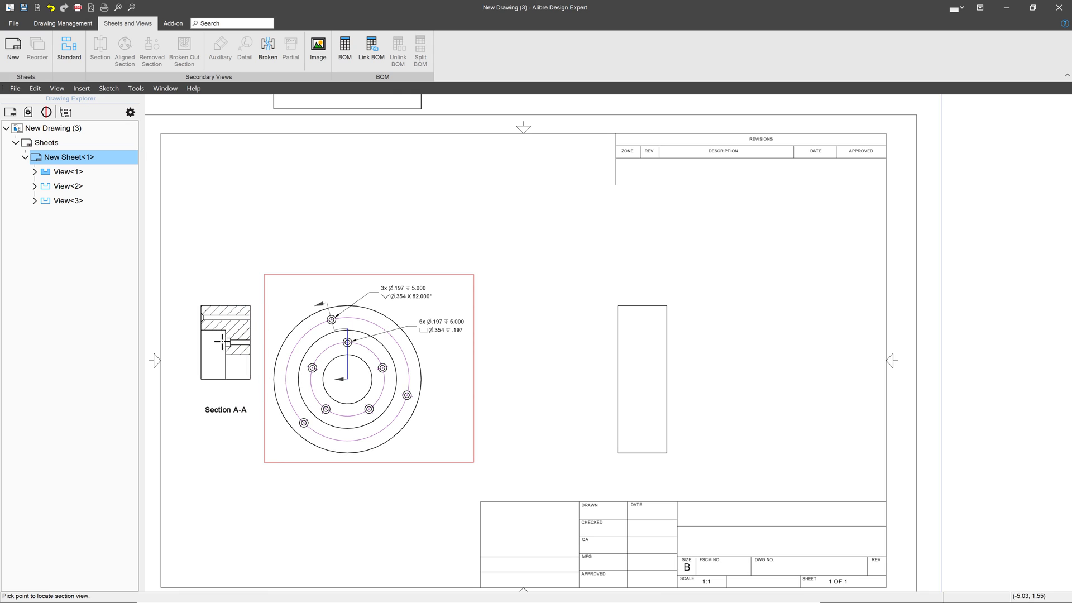
# Drop Section A-A onto the sheet left of View<1> and zoom to check it
pyautogui.click(218, 342)
pyautogui.scroll(5, 211, 363)
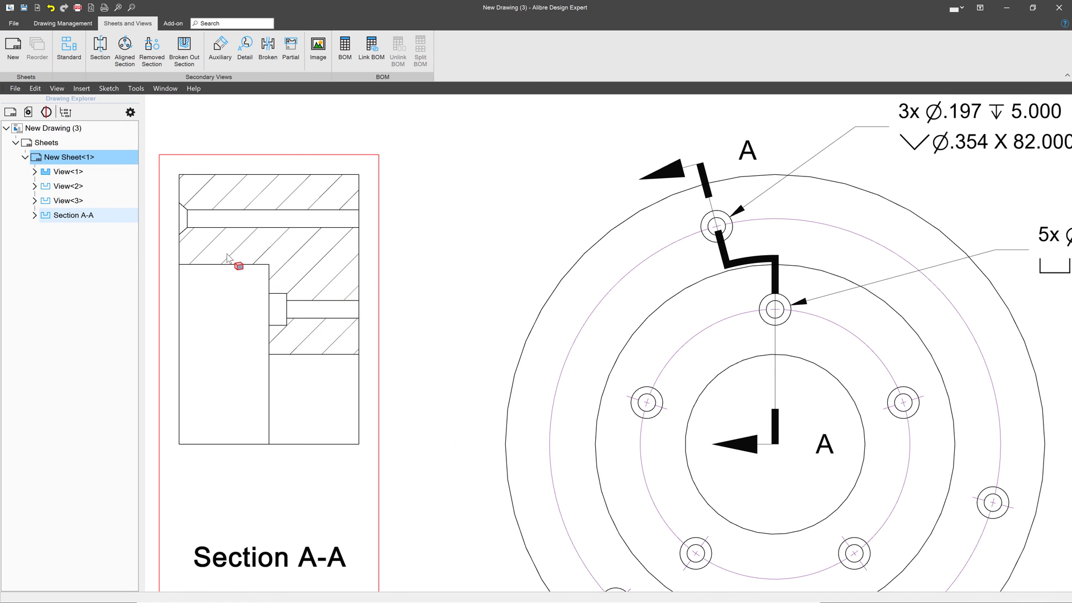
pyautogui.scroll(-3, 312, 356)
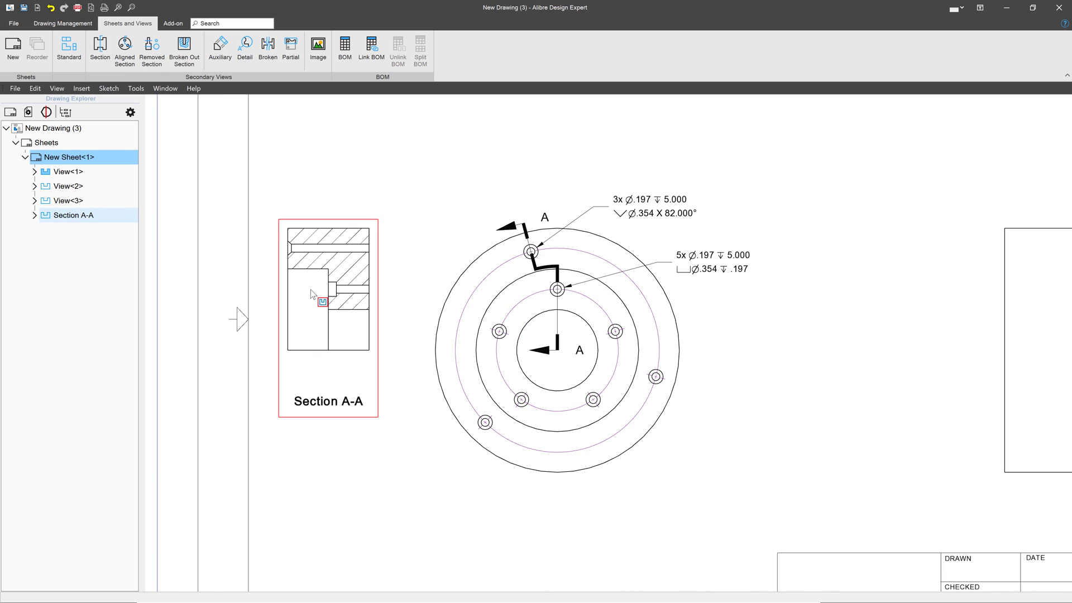